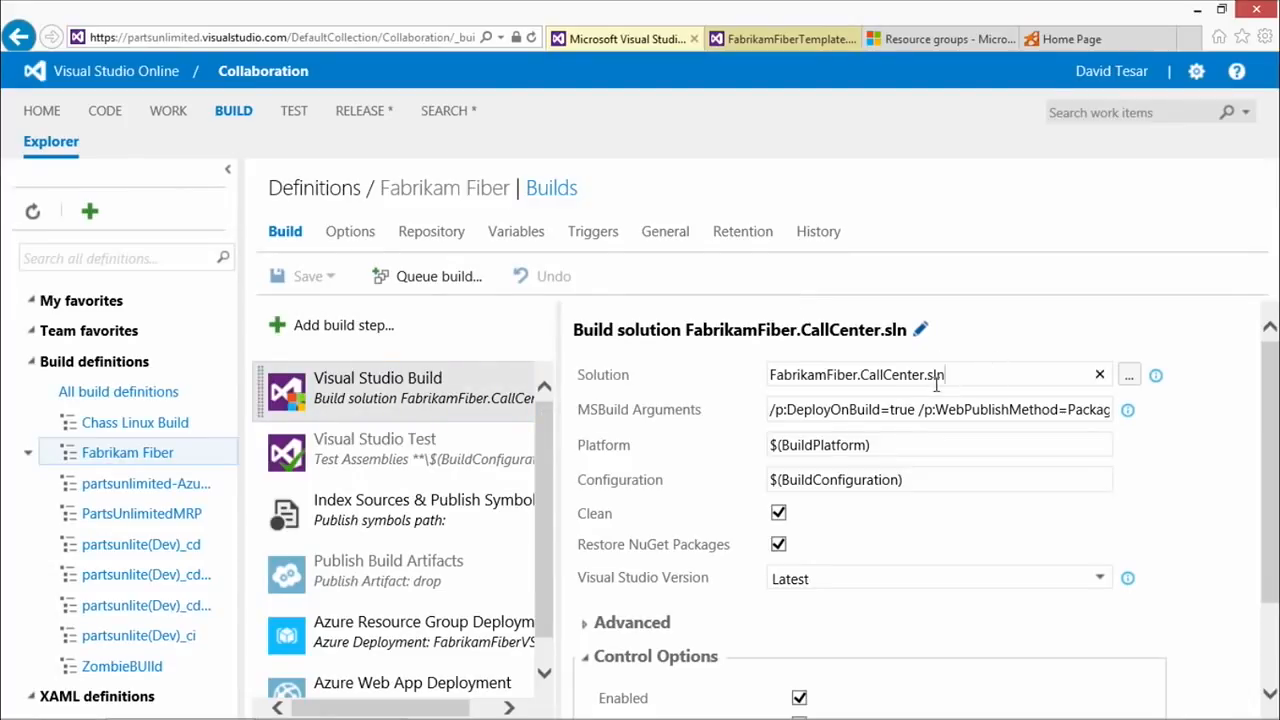
Examine the MSBuild Arguments of the Visual Studio Build step through to the package location argument.
{"action": "key", "text": "ctrl+1"}
{"action": "left_click", "coordinate": [1059, 397]}
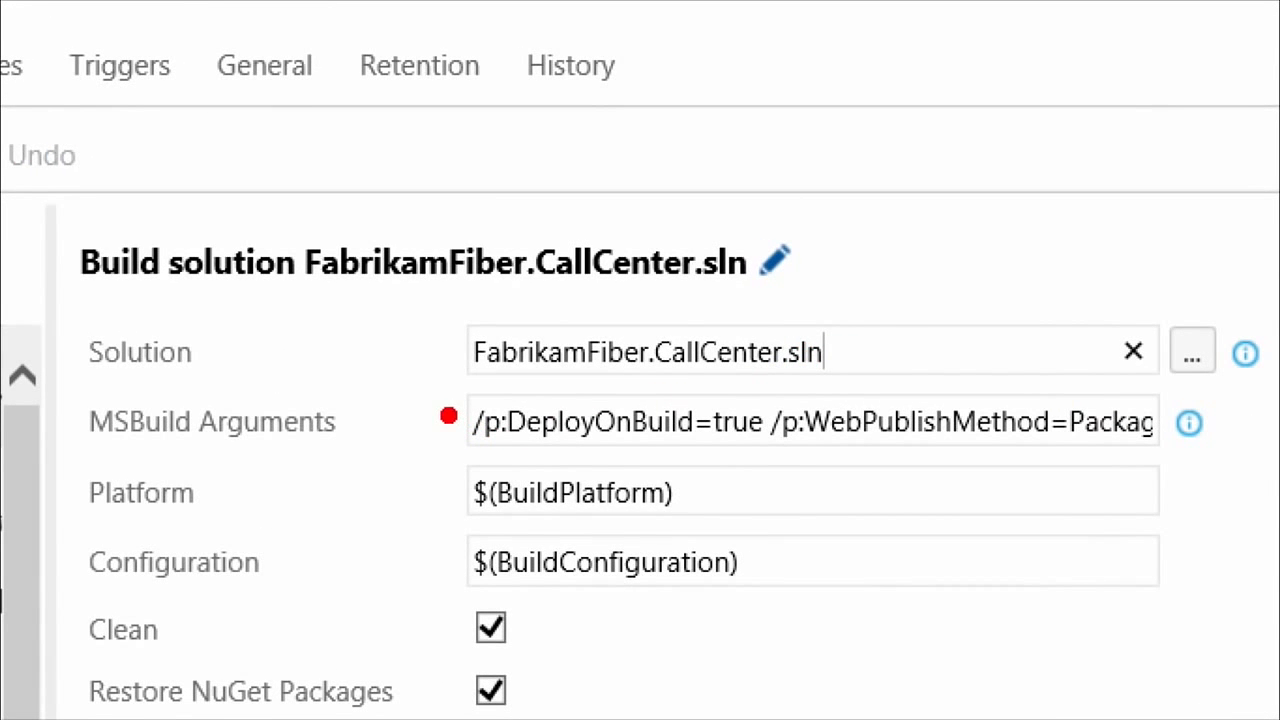
{"action": "left_click_drag", "start_coordinate": [458, 408], "coordinate": [1162, 437]}
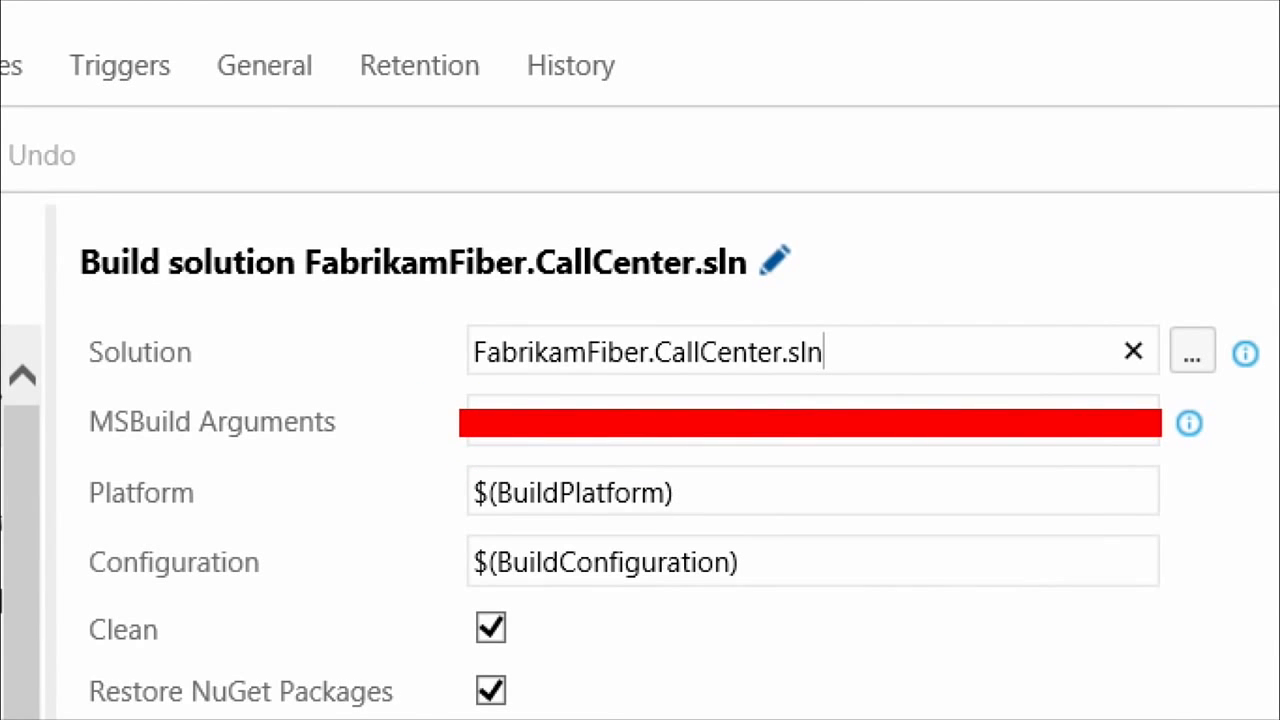
{"action": "key", "text": "Escape"}
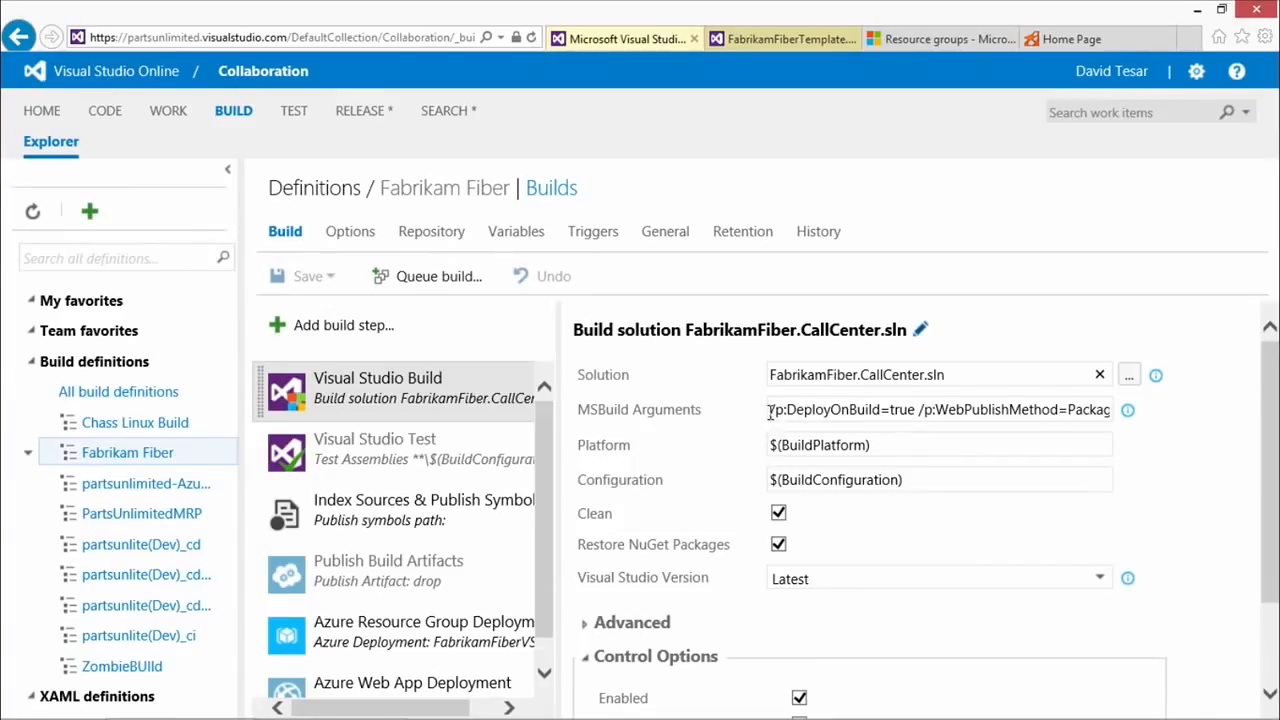
{"action": "left_click_drag", "start_coordinate": [770, 413], "coordinate": [1131, 411]}
{"action": "left_click_drag", "start_coordinate": [906, 411], "coordinate": [788, 415]}
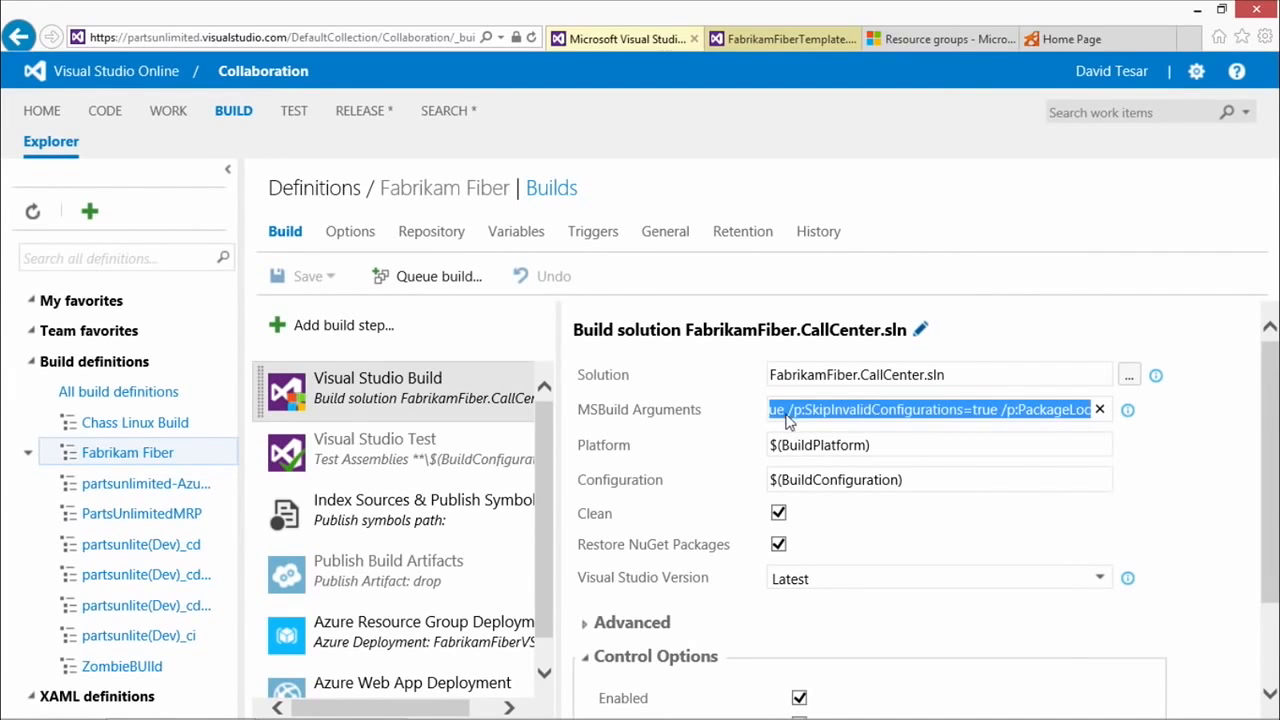
{"action": "left_click", "coordinate": [875, 412]}
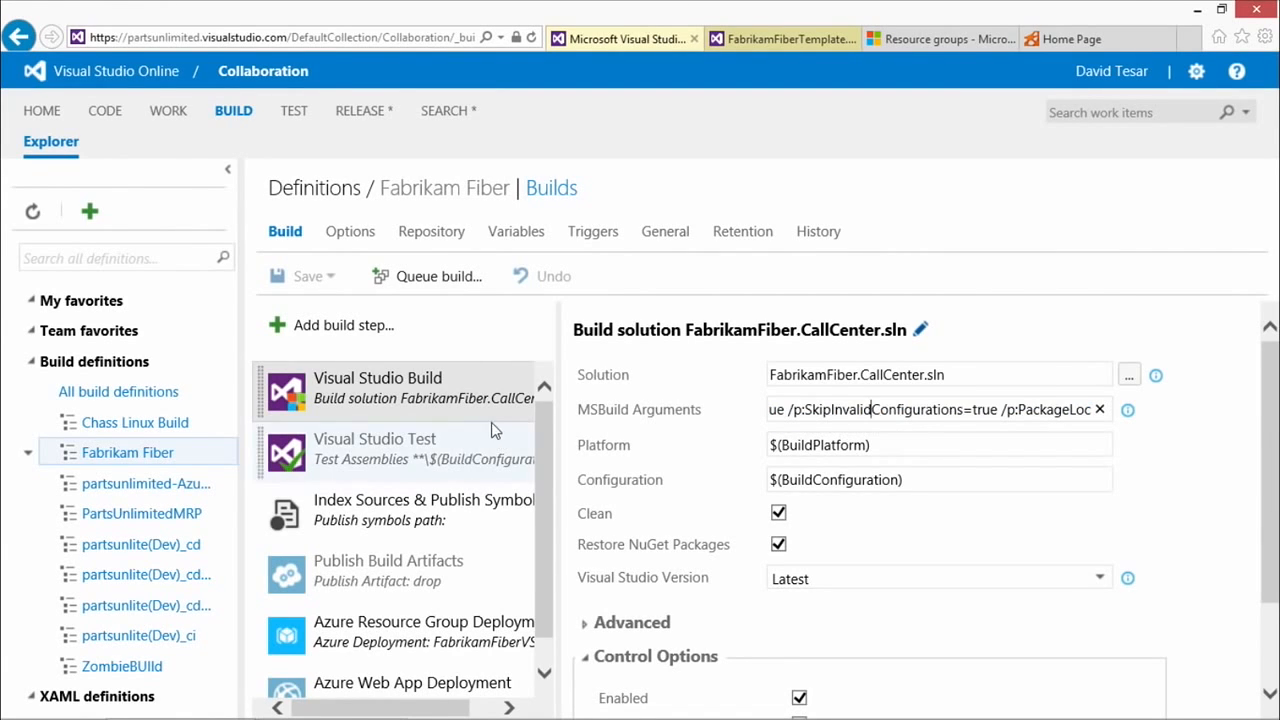
Review the settings of the Visual Studio Test, Index Sources & Publish Symbols and Publish Build Artifacts steps.
{"action": "scroll", "coordinate": [494, 455], "scroll_direction": "down", "scroll_amount": 1}
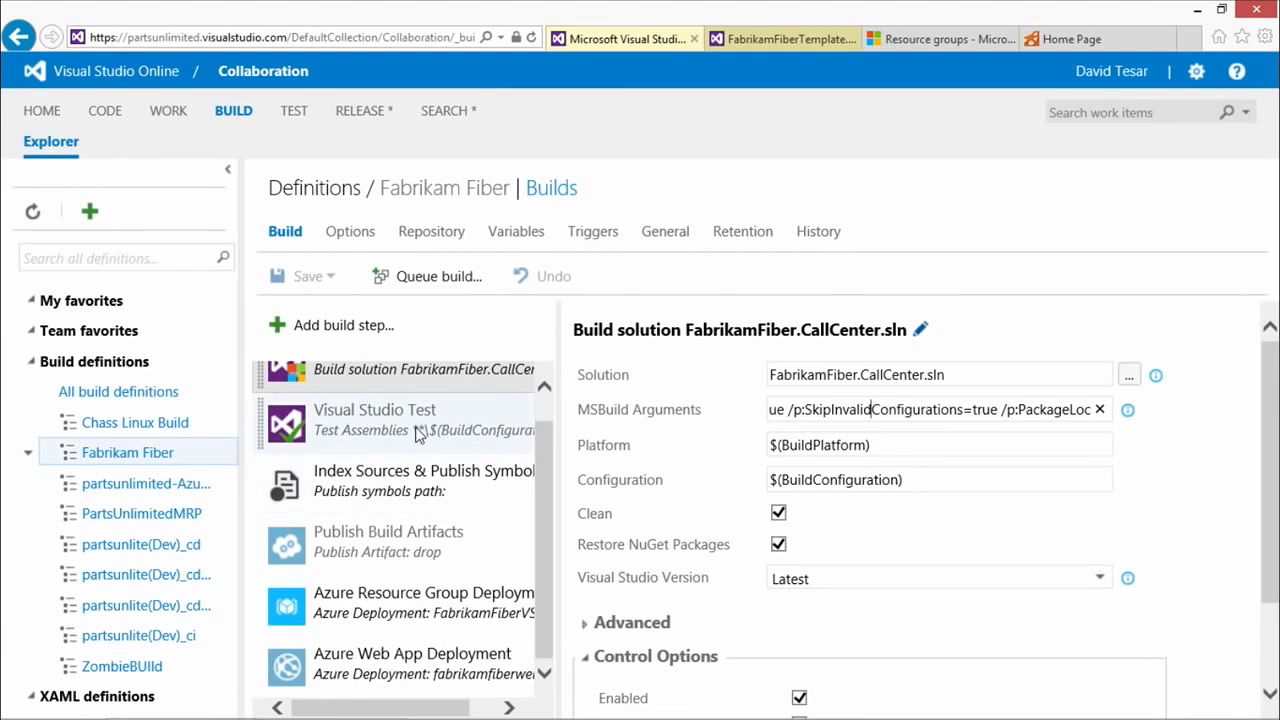
{"action": "left_click", "coordinate": [435, 450]}
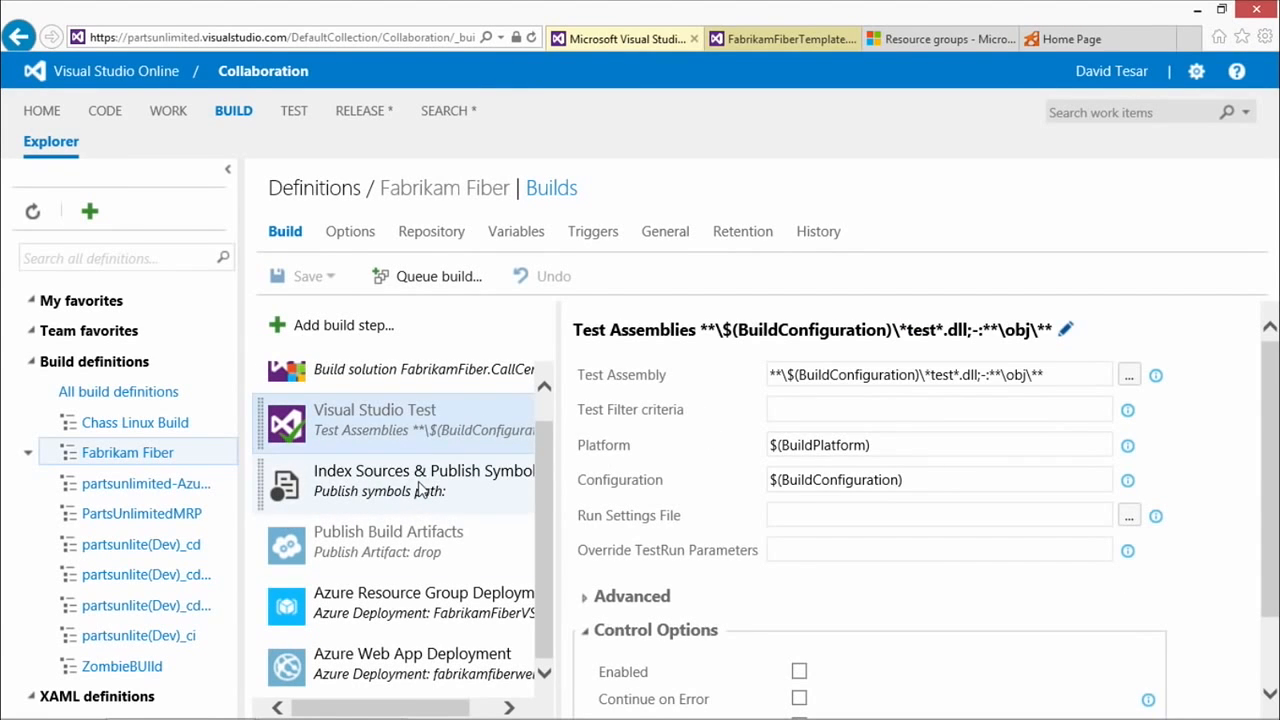
{"action": "left_click", "coordinate": [422, 490]}
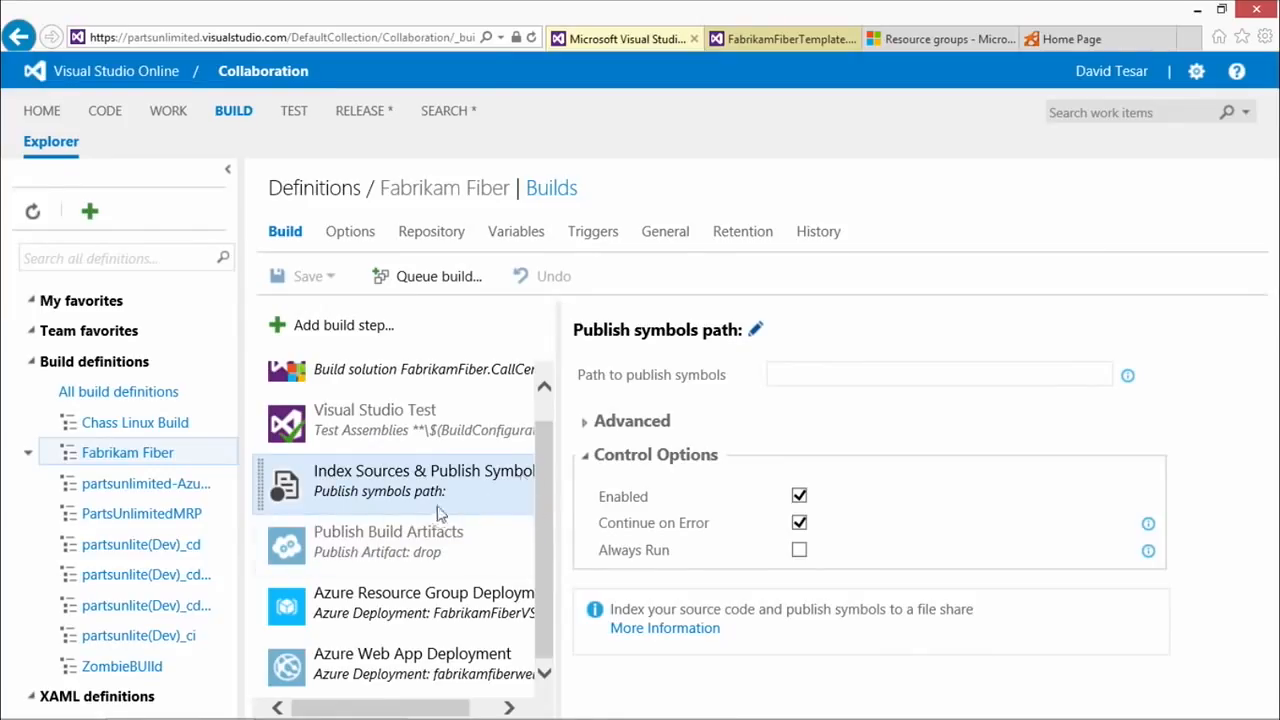
{"action": "left_click", "coordinate": [452, 540]}
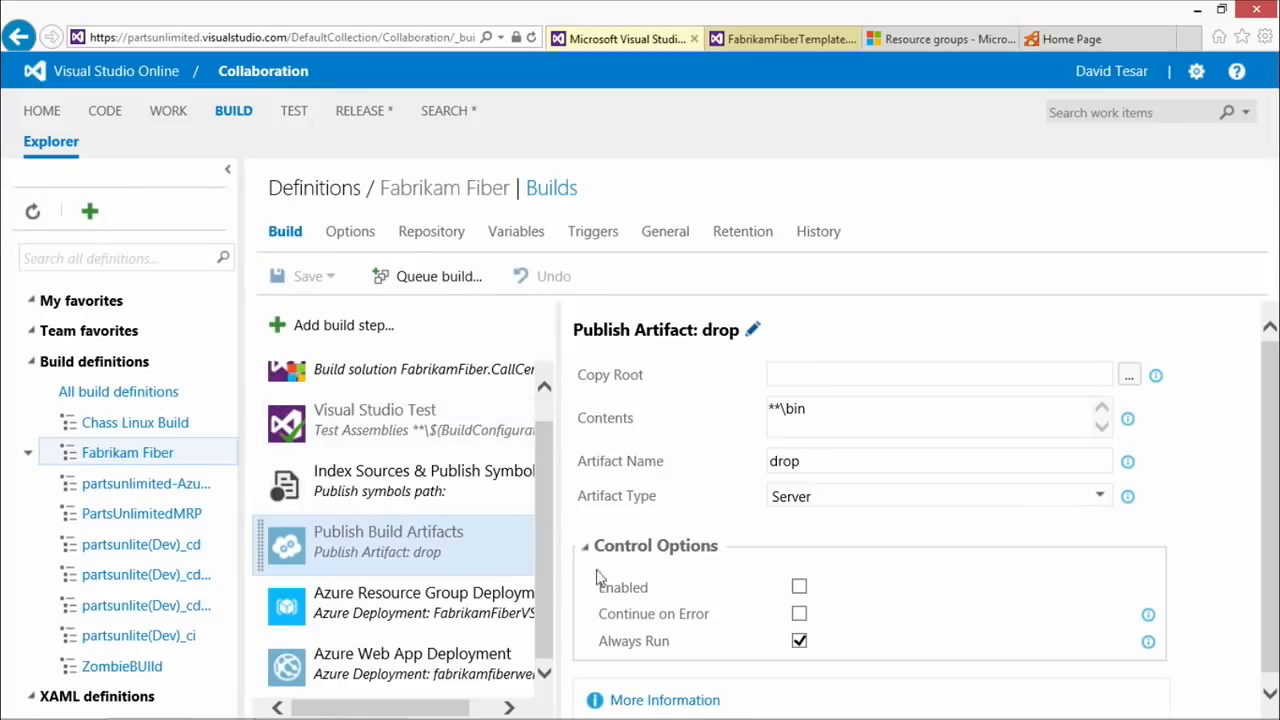
Inspect the Azure Resource Group Deployment step's settings and its Template path, widening the build step list.
{"action": "left_click", "coordinate": [446, 620]}
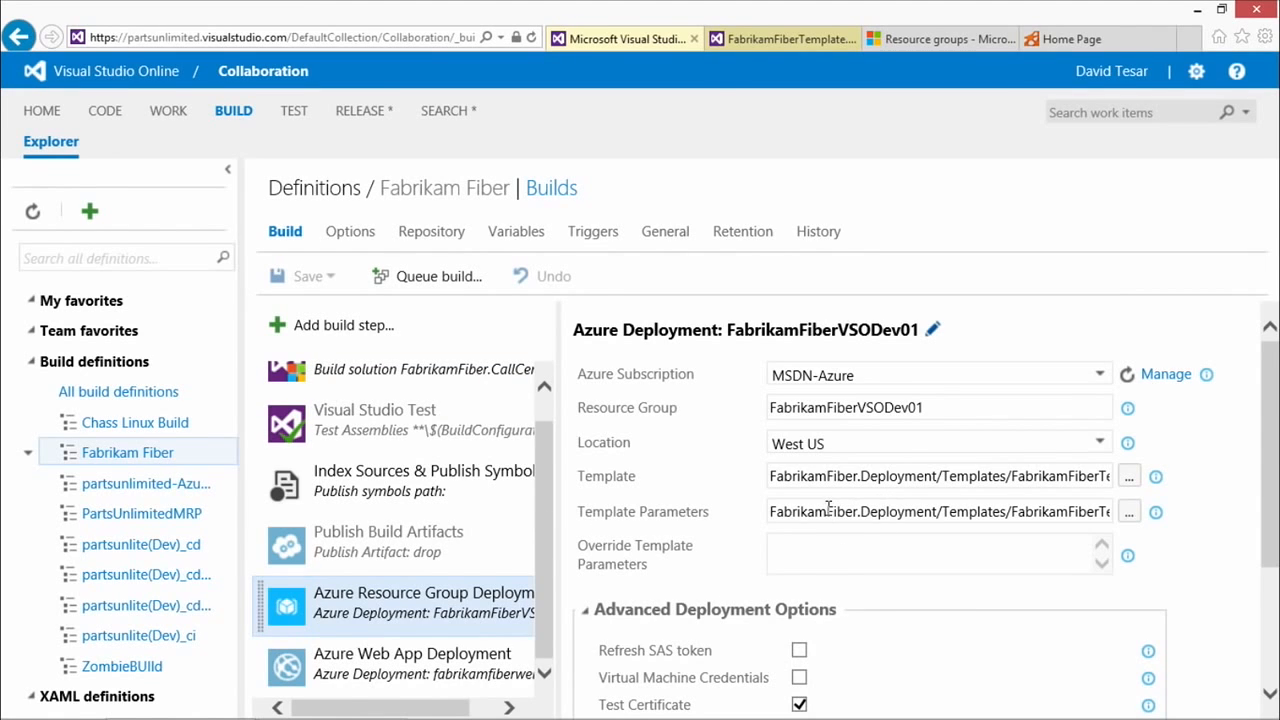
{"action": "left_click_drag", "start_coordinate": [557, 559], "coordinate": [596, 559]}
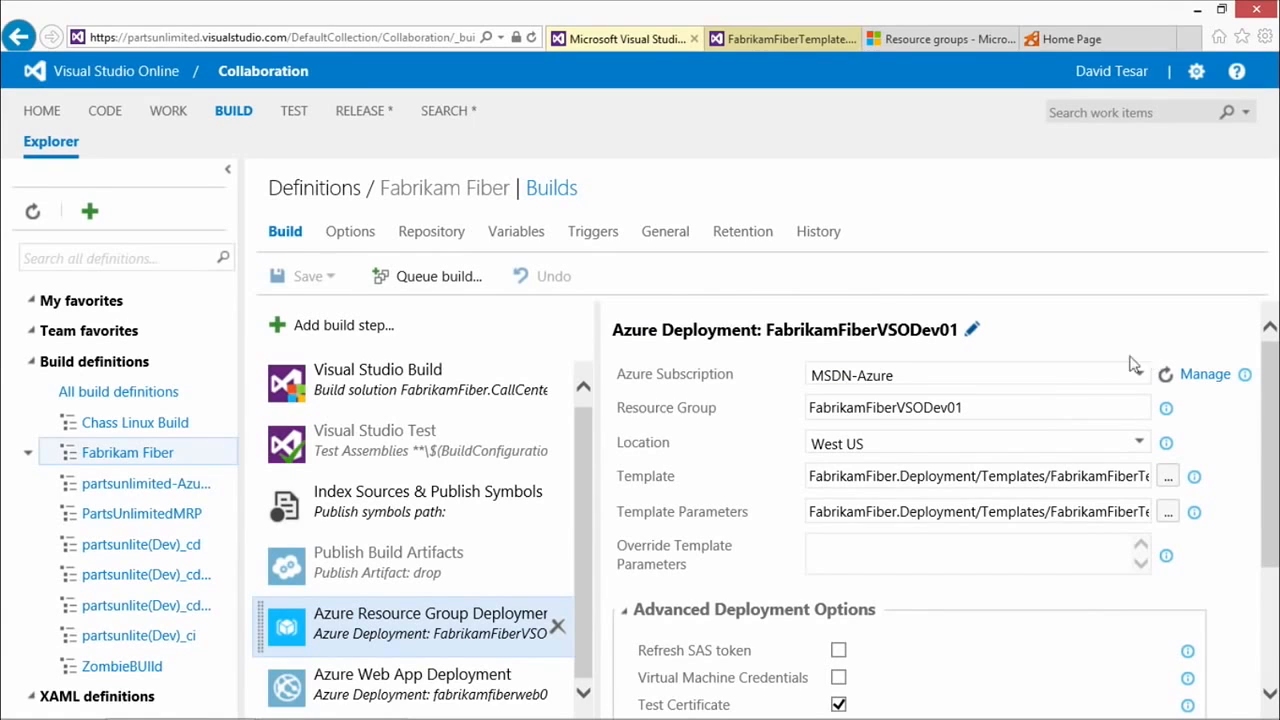
{"action": "left_click_drag", "start_coordinate": [1018, 476], "coordinate": [1215, 474]}
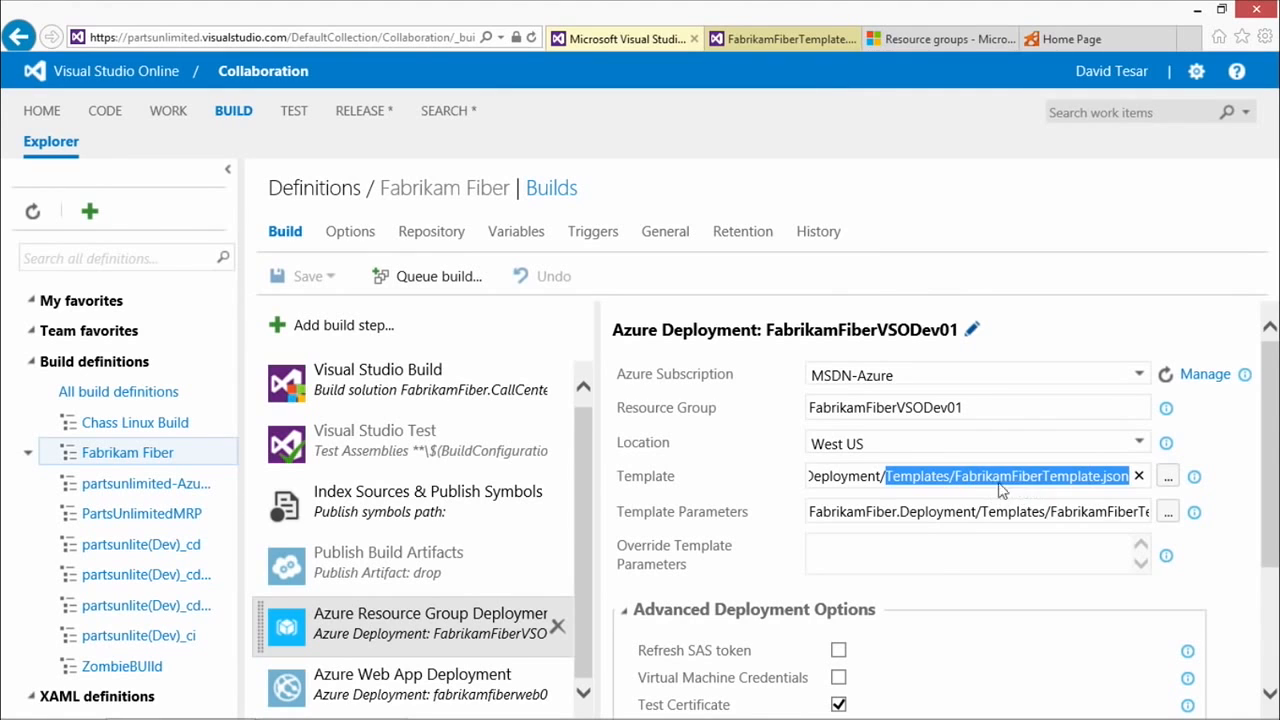
Open FabrikamFiberTemplate.json in the code repository and examine its parameters and the SQL server resource definition.
{"action": "left_click", "coordinate": [777, 40]}
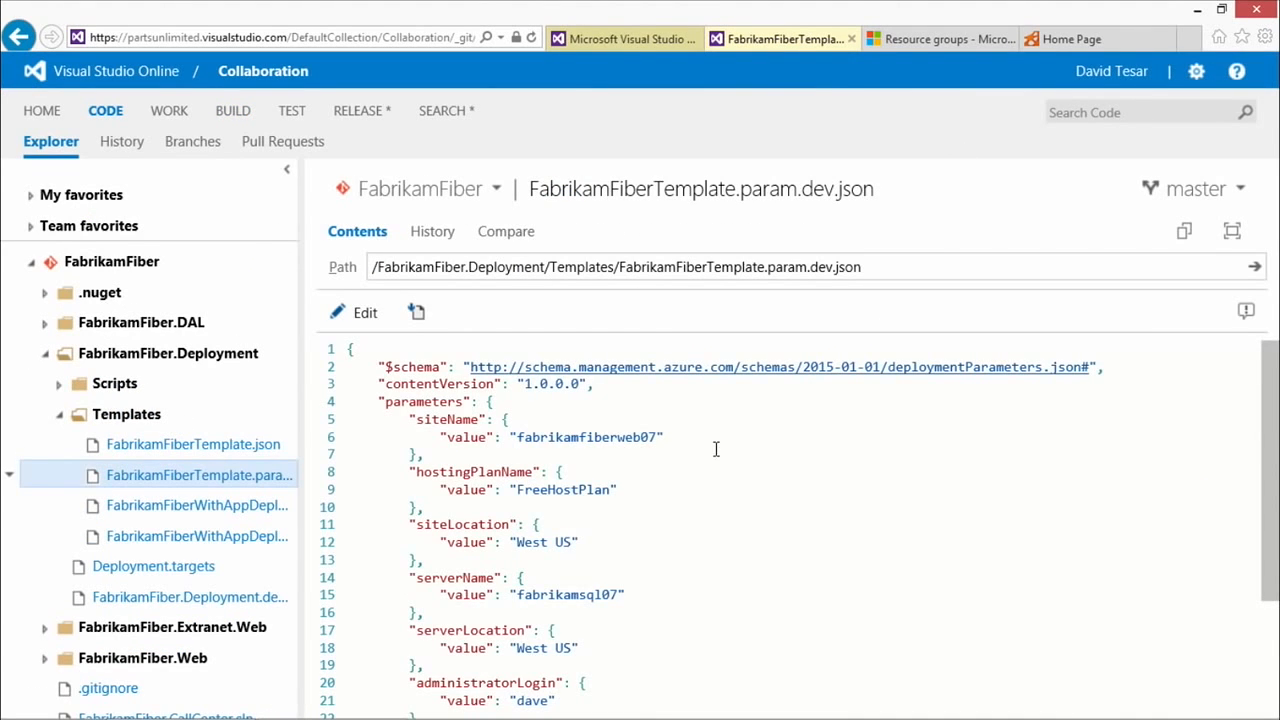
{"action": "left_click", "coordinate": [573, 456]}
{"action": "left_click", "coordinate": [229, 447]}
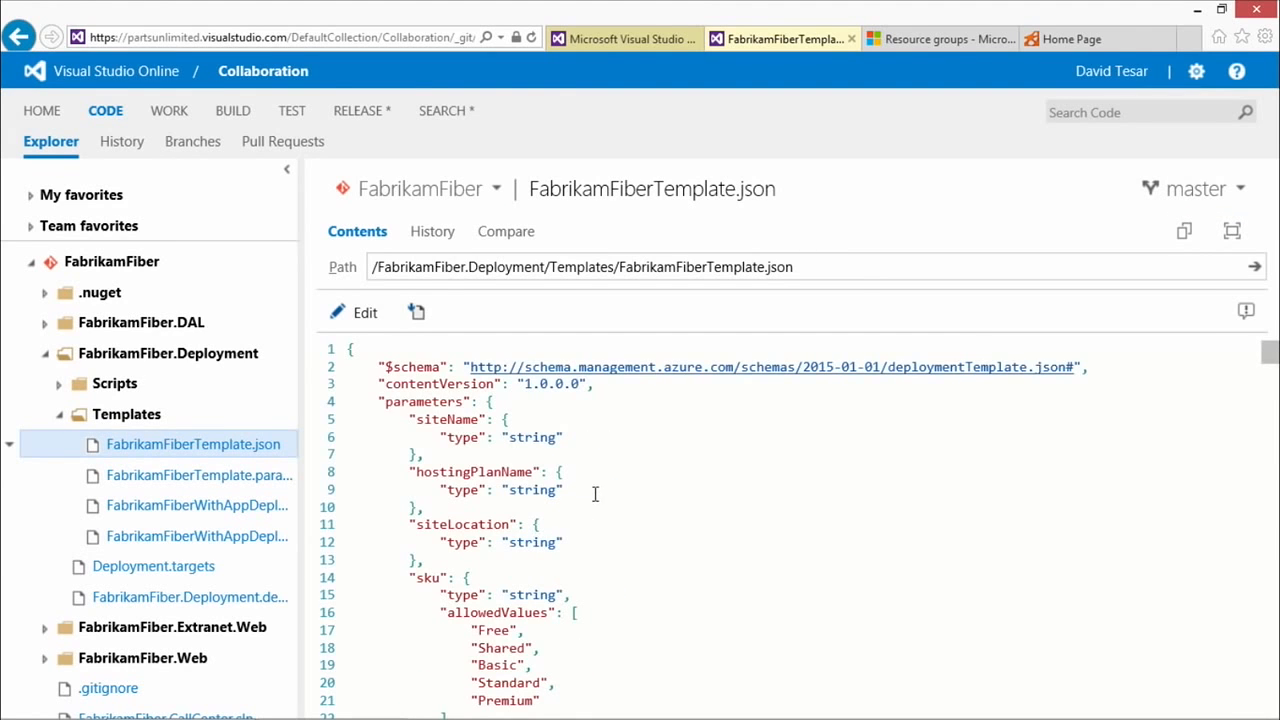
{"action": "scroll", "coordinate": [594, 494], "scroll_direction": "down", "scroll_amount": 3}
{"action": "scroll", "coordinate": [585, 494], "scroll_direction": "down", "scroll_amount": 4}
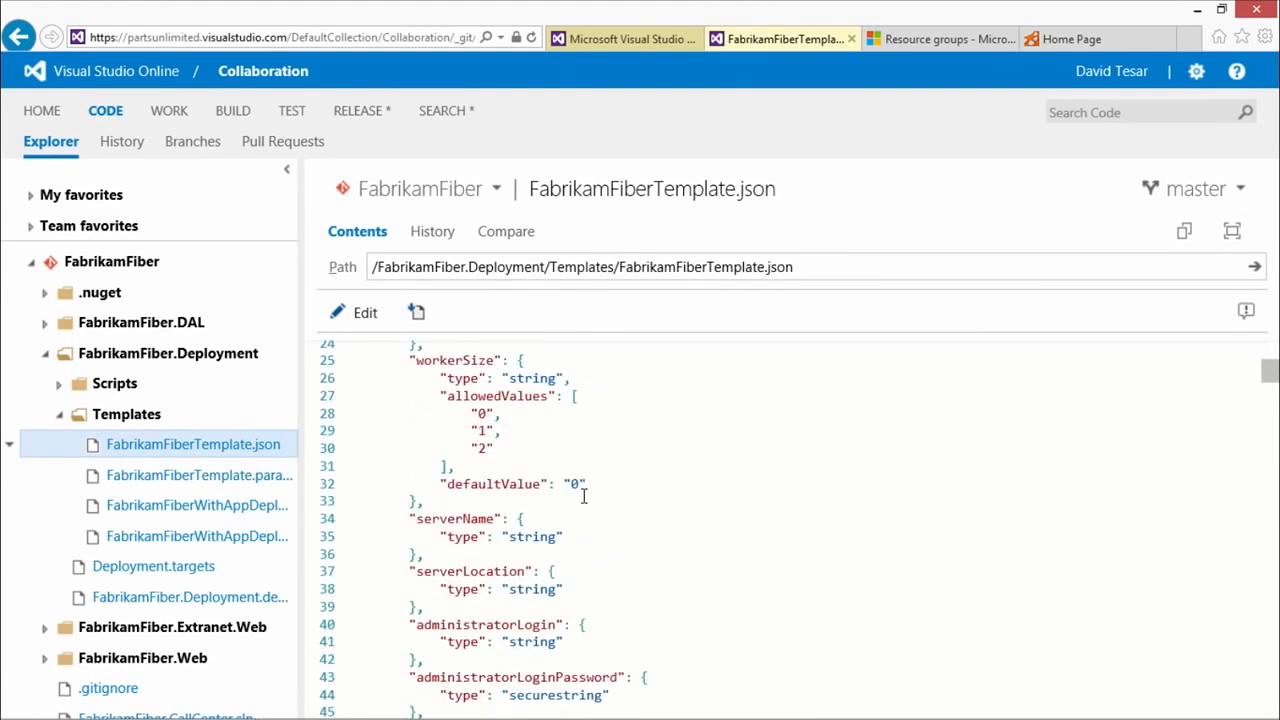
{"action": "scroll", "coordinate": [585, 497], "scroll_direction": "down", "scroll_amount": 5}
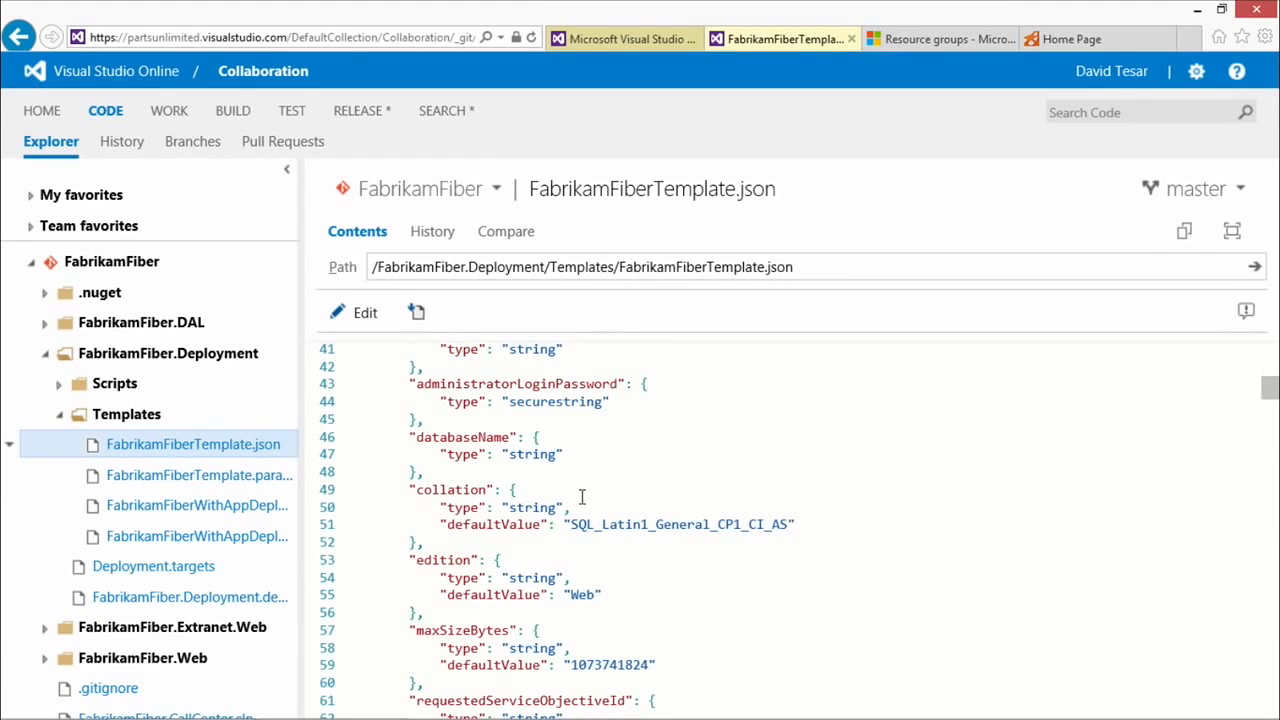
{"action": "scroll", "coordinate": [581, 497], "scroll_direction": "down", "scroll_amount": 4}
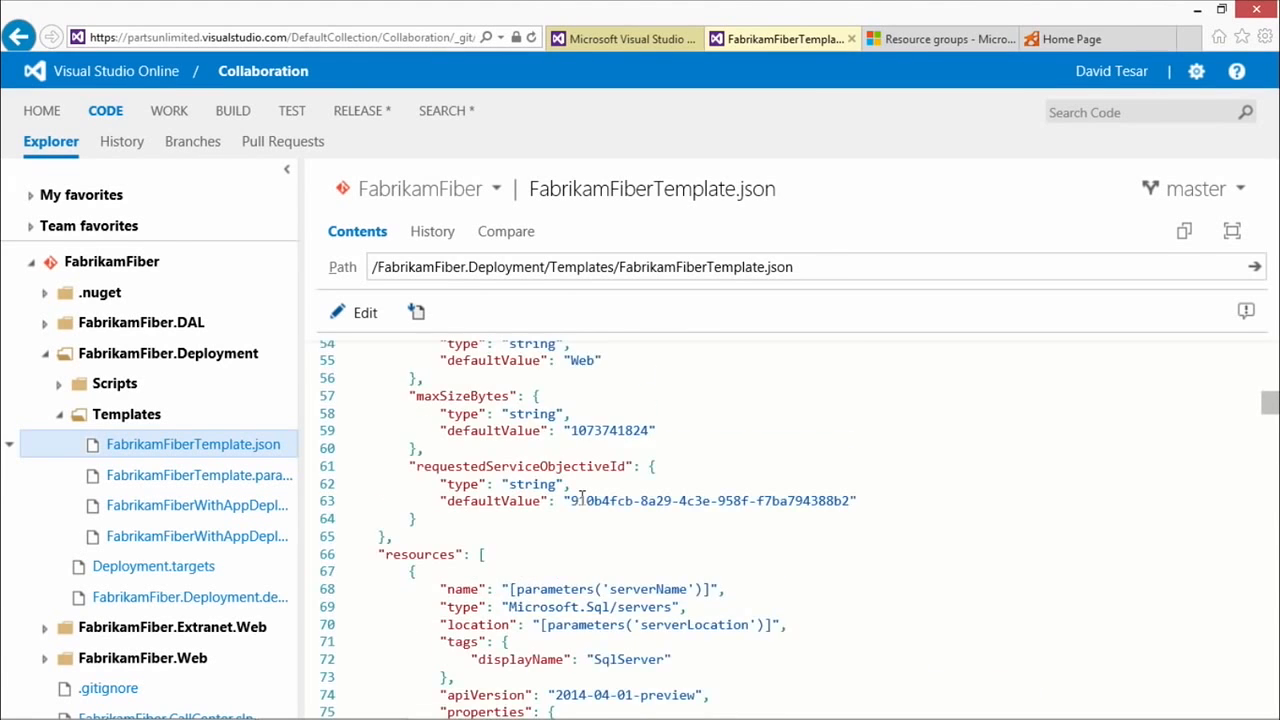
{"action": "scroll", "coordinate": [581, 497], "scroll_direction": "down", "scroll_amount": 3}
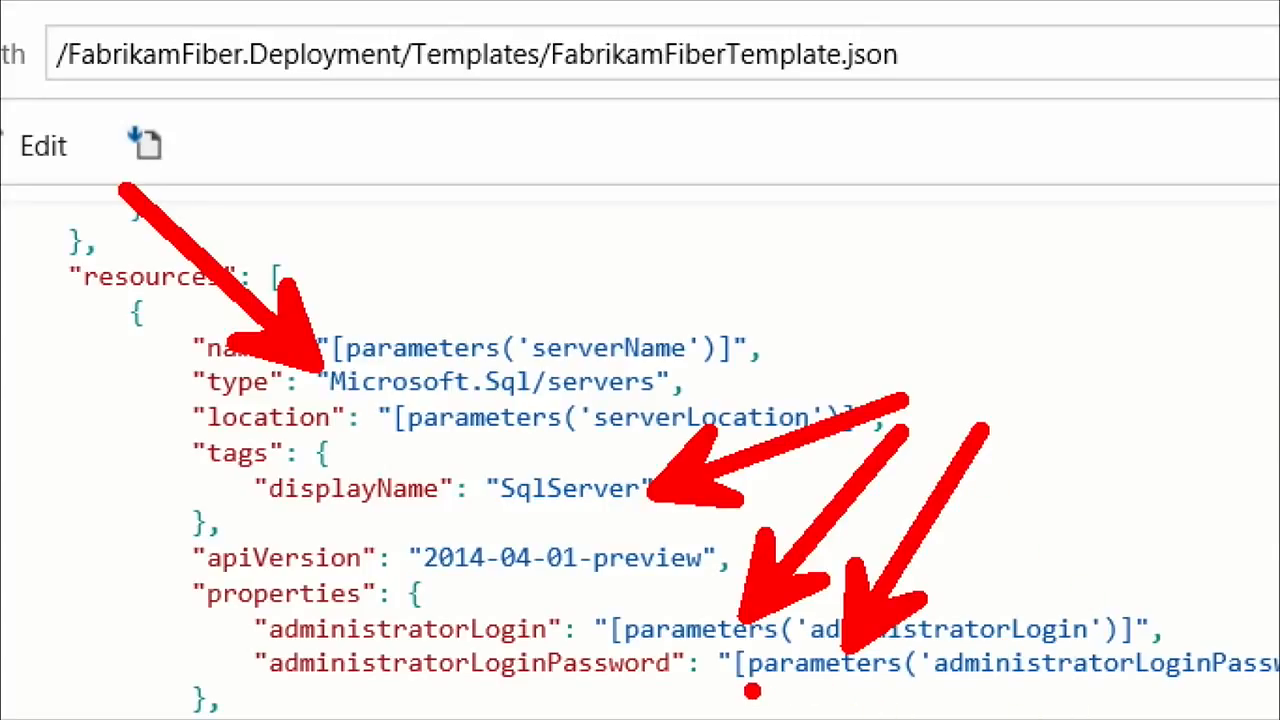
{"action": "left_click_drag", "start_coordinate": [632, 646], "coordinate": [810, 640]}
{"action": "left_click_drag", "start_coordinate": [757, 690], "coordinate": [928, 684]}
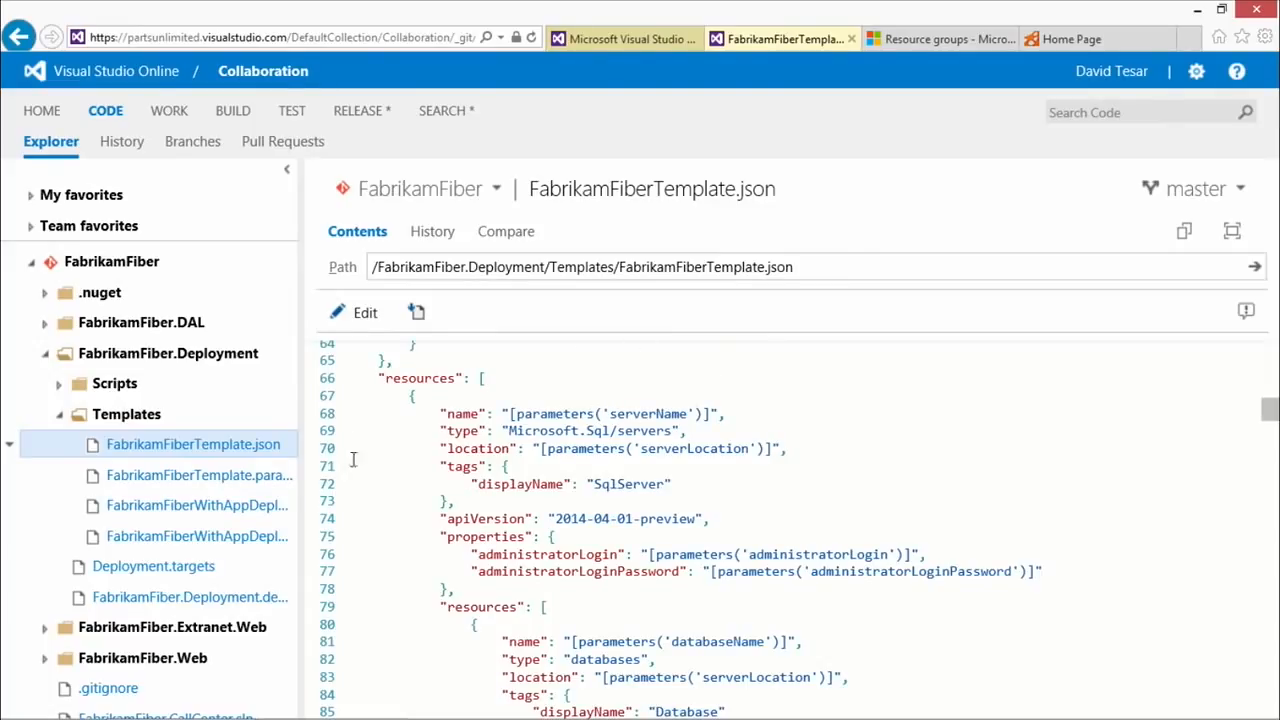
Open FabrikamFiberTemplate.param.dev.json and review its parameter values, highlighting the serverName value.
{"action": "left_click", "coordinate": [268, 476]}
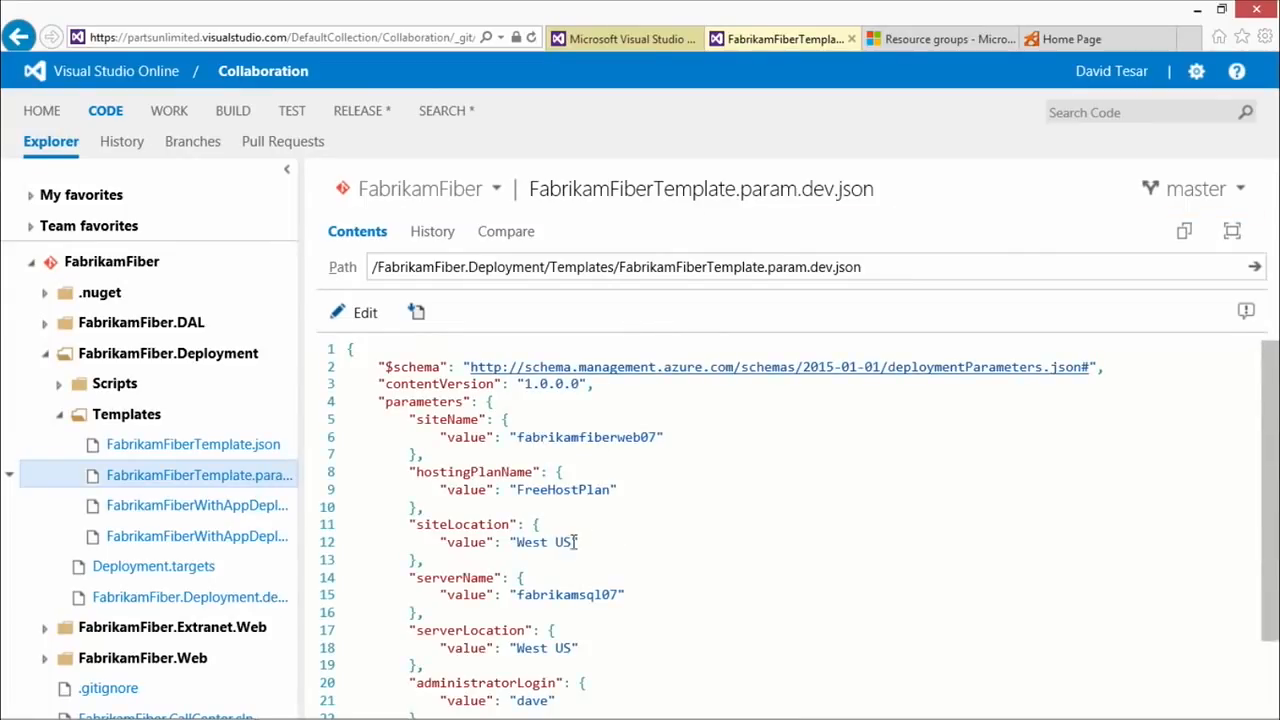
{"action": "scroll", "coordinate": [573, 541], "scroll_direction": "down", "scroll_amount": 2}
{"action": "left_click_drag", "start_coordinate": [519, 477], "coordinate": [632, 475]}
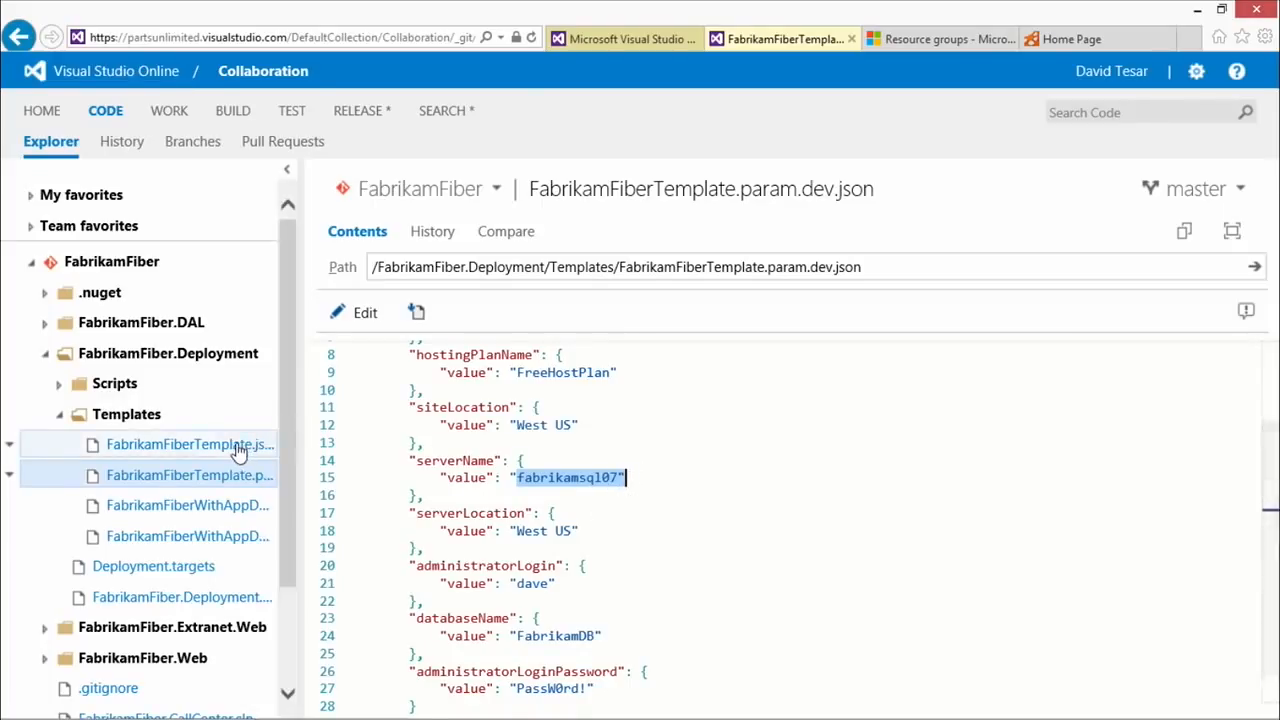
{"action": "scroll", "coordinate": [562, 473], "scroll_direction": "up", "scroll_amount": 2}
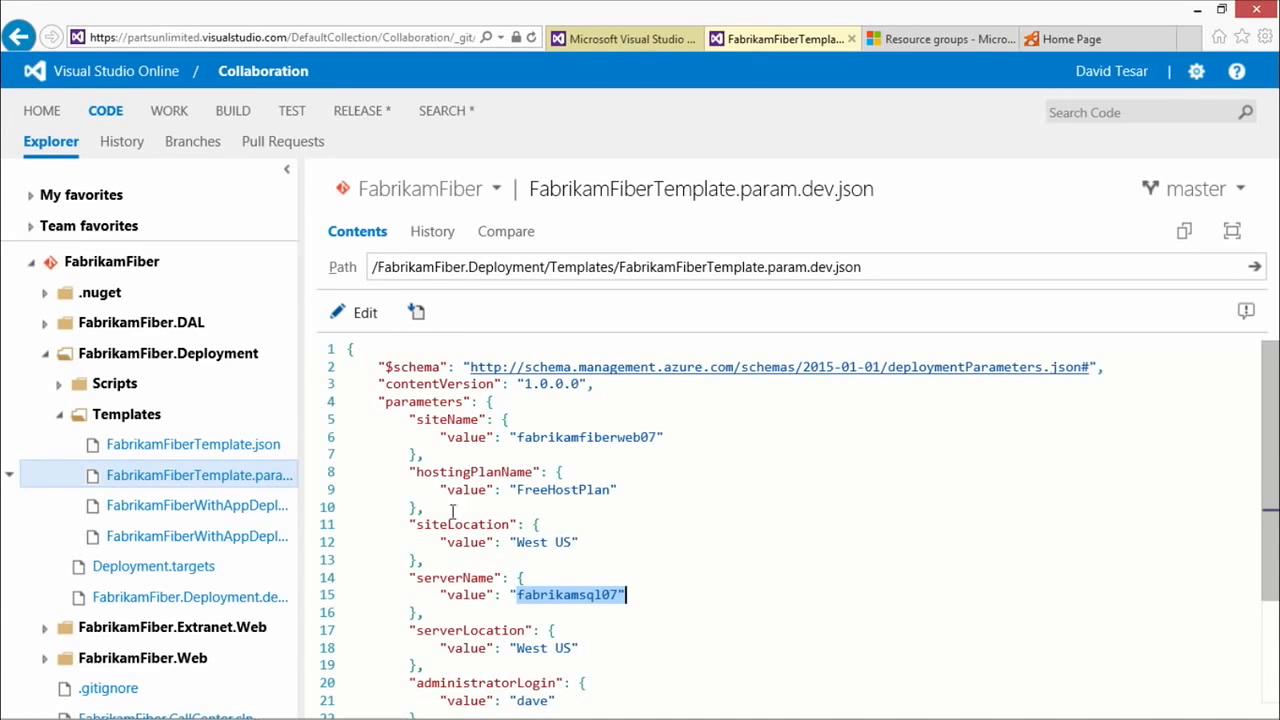
Return to the build definition and check the file names in the deployment step's Template and Template Parameters paths.
{"action": "left_click", "coordinate": [633, 41]}
{"action": "left_click", "coordinate": [1064, 477]}
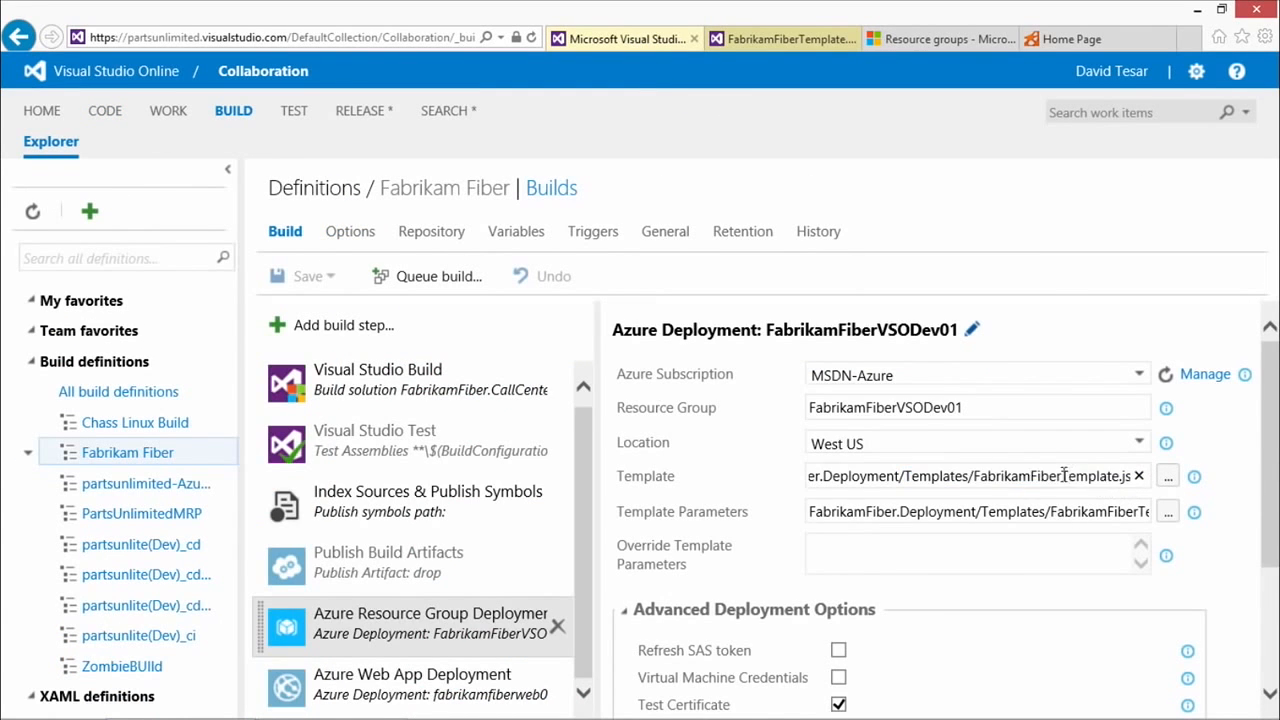
{"action": "left_click_drag", "start_coordinate": [968, 476], "coordinate": [1132, 477]}
{"action": "left_click_drag", "start_coordinate": [983, 515], "coordinate": [1140, 512]}
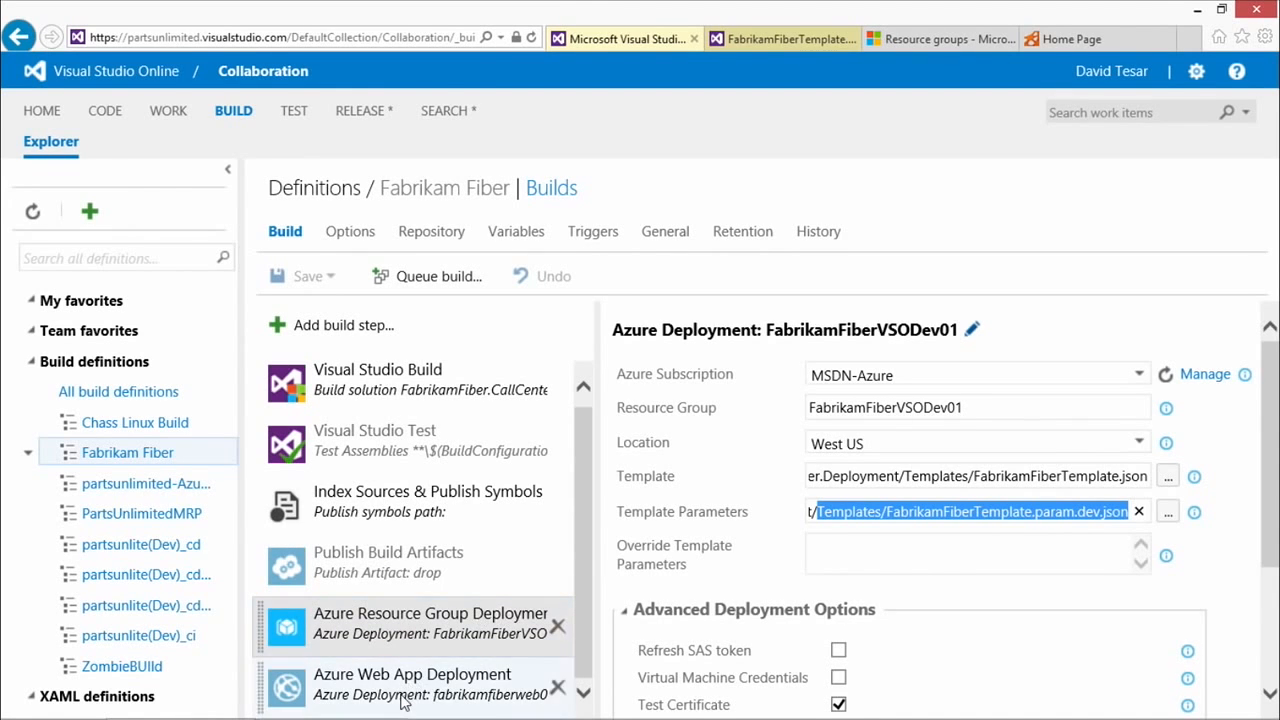
Review the Azure Web App Deployment step's settings and the ConnectionString value among the build definition's variables.
{"action": "left_click", "coordinate": [456, 670]}
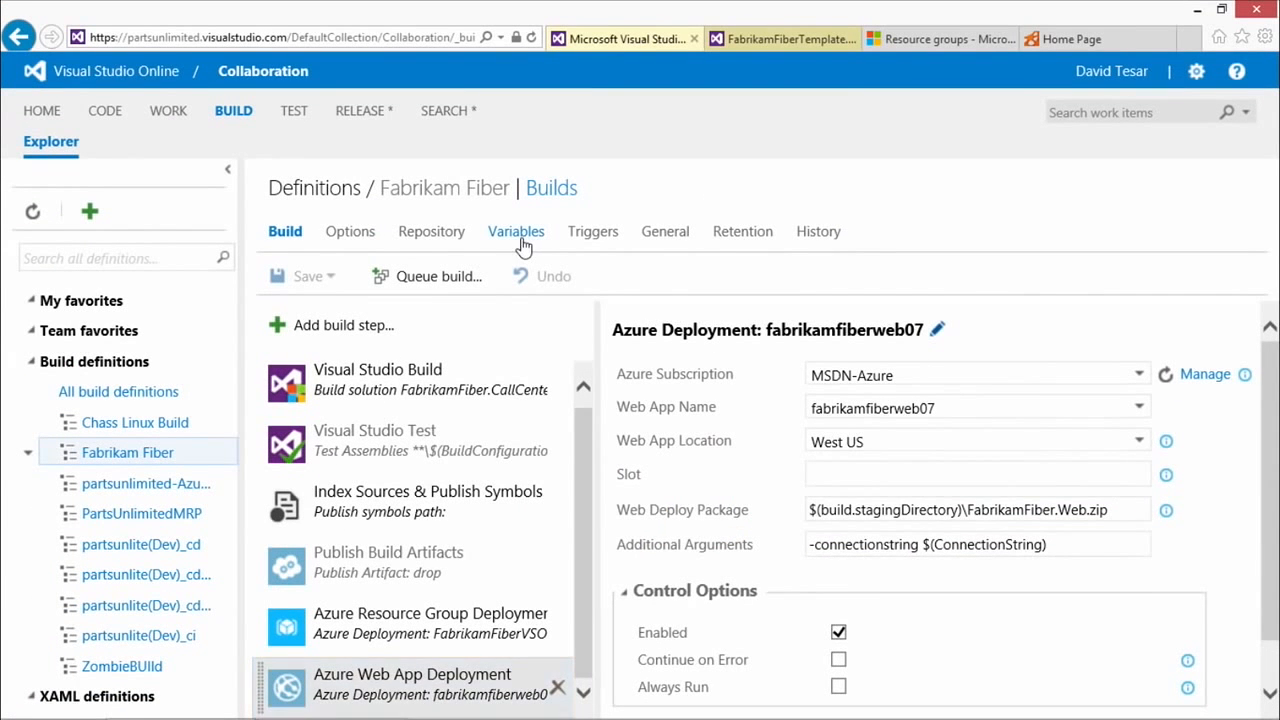
{"action": "left_click", "coordinate": [516, 235]}
{"action": "left_click_drag", "start_coordinate": [660, 514], "coordinate": [888, 514]}
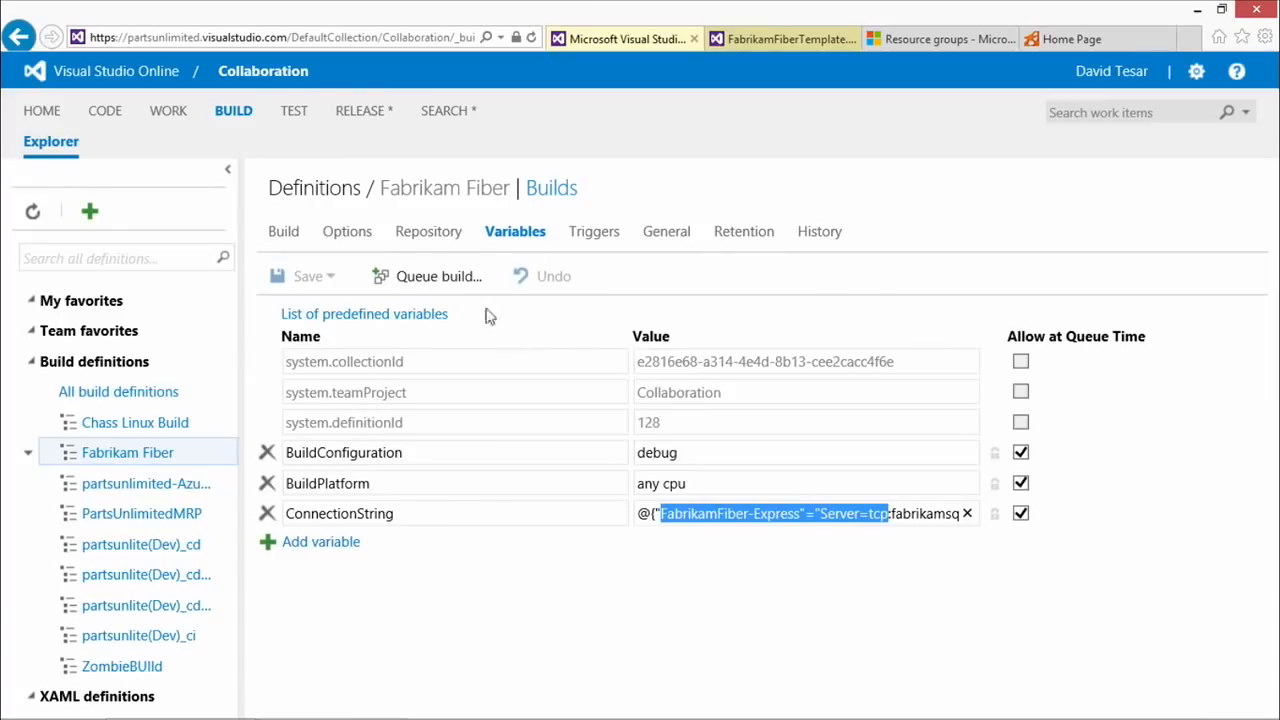
Go back to the Azure Web App Deployment step and open the service management page for its Azure Subscription.
{"action": "left_click", "coordinate": [281, 229]}
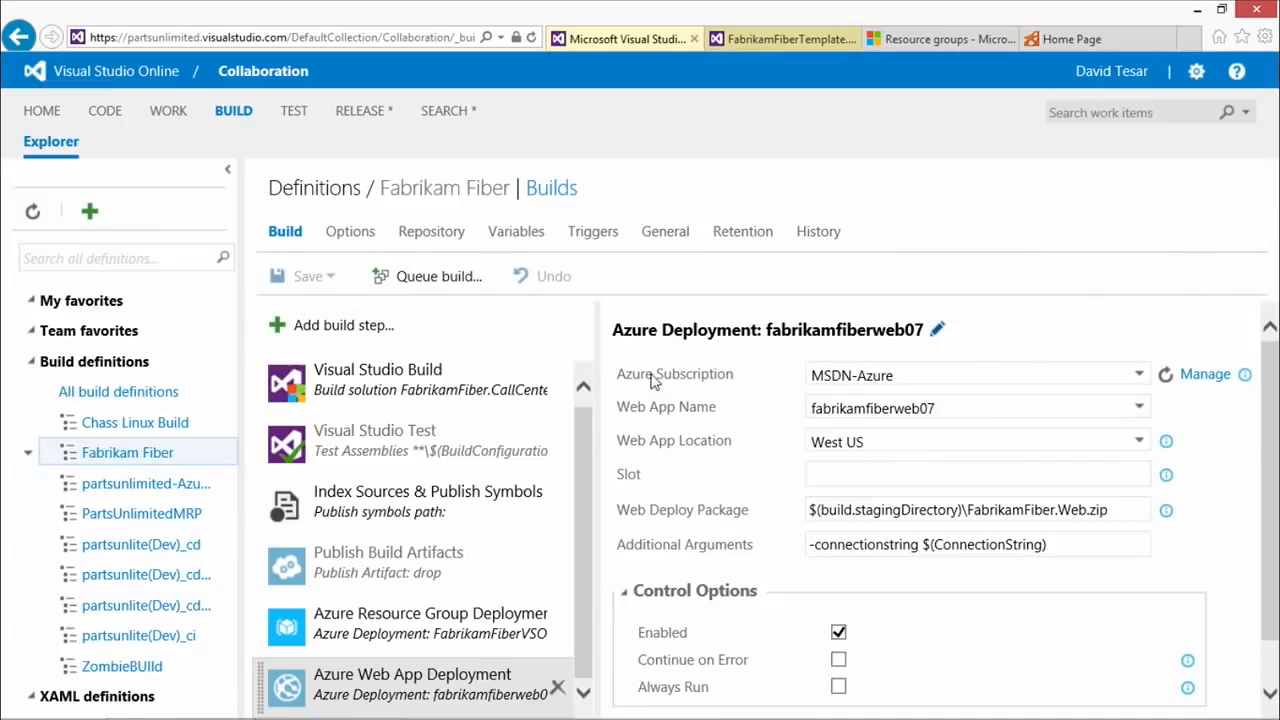
{"action": "left_click_drag", "start_coordinate": [619, 380], "coordinate": [740, 380]}
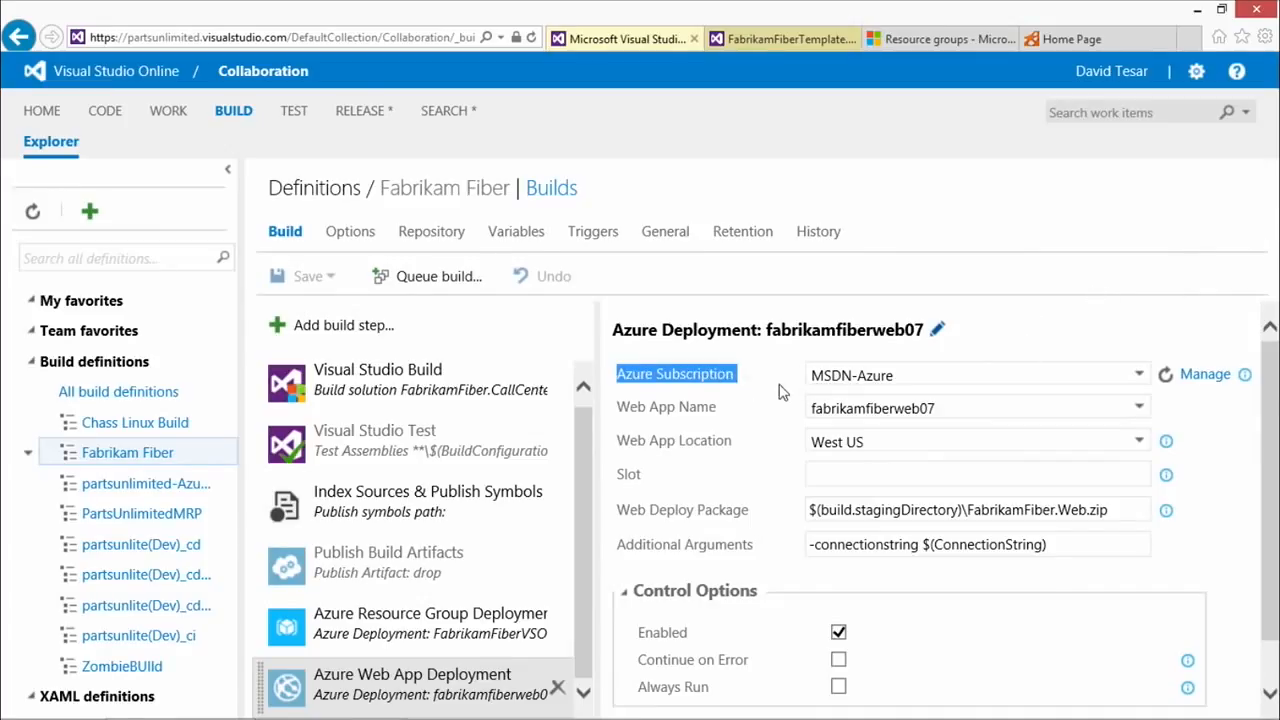
{"action": "left_click", "coordinate": [1197, 377]}
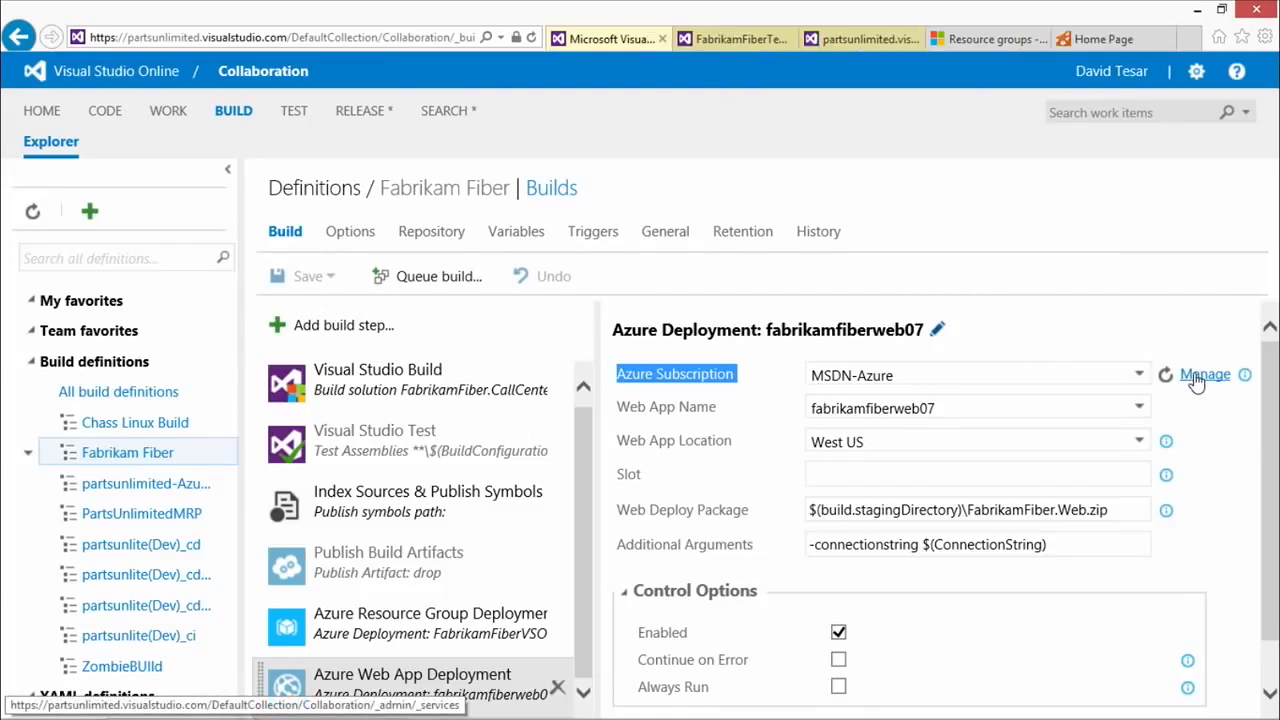
{"action": "left_click", "coordinate": [853, 40]}
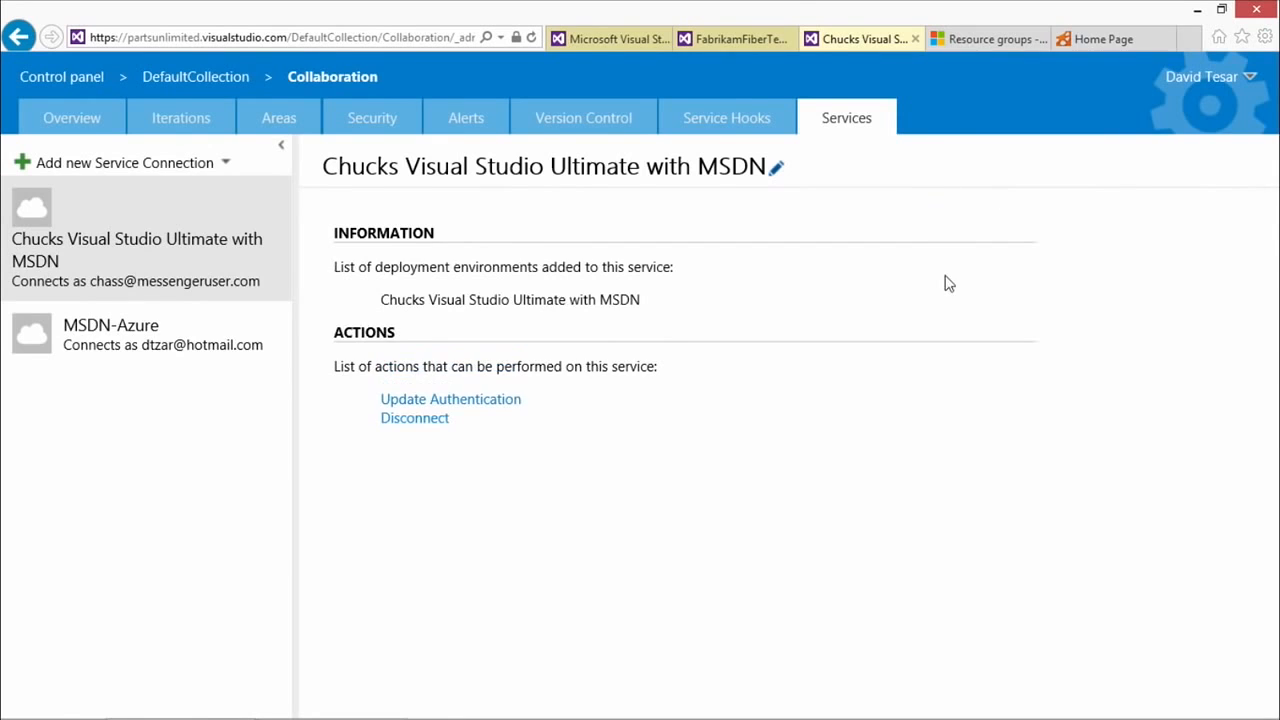
Start adding a new Azure service connection and choose Credentials as its authentication method.
{"action": "left_click", "coordinate": [126, 173]}
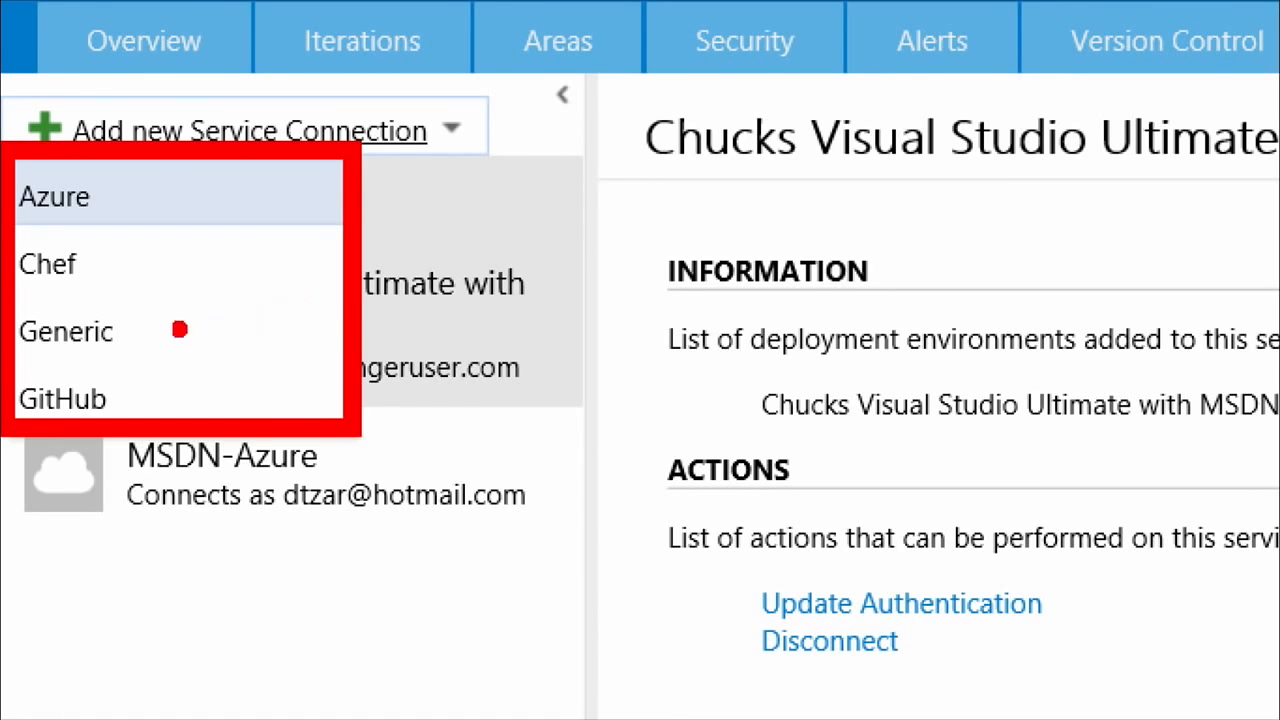
{"action": "key", "text": "Escape"}
{"action": "left_click", "coordinate": [103, 163]}
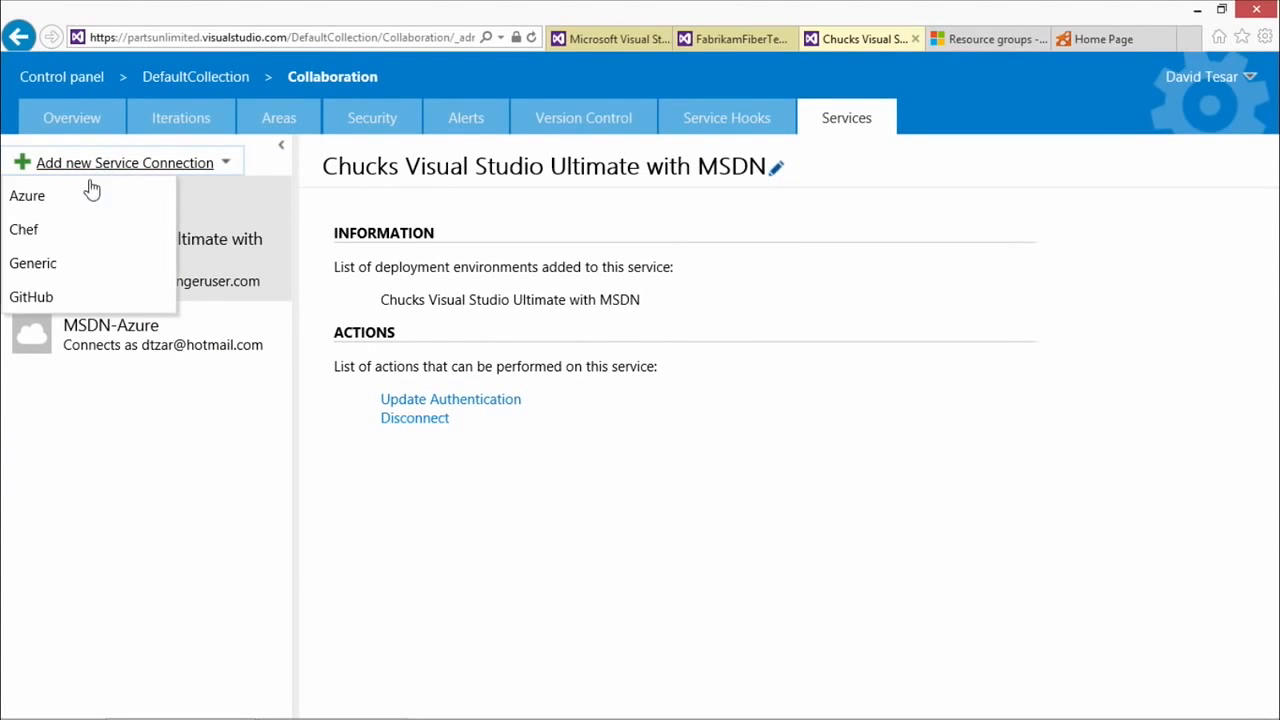
{"action": "left_click", "coordinate": [69, 199]}
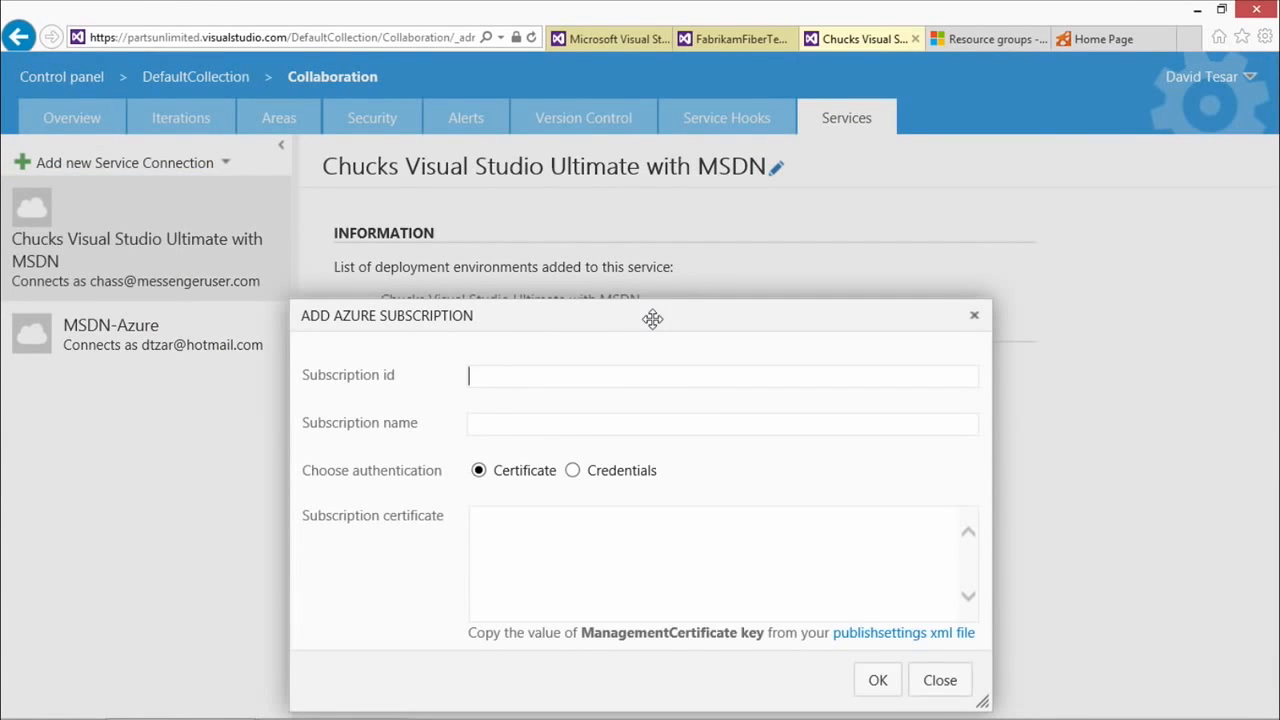
{"action": "left_click", "coordinate": [572, 474]}
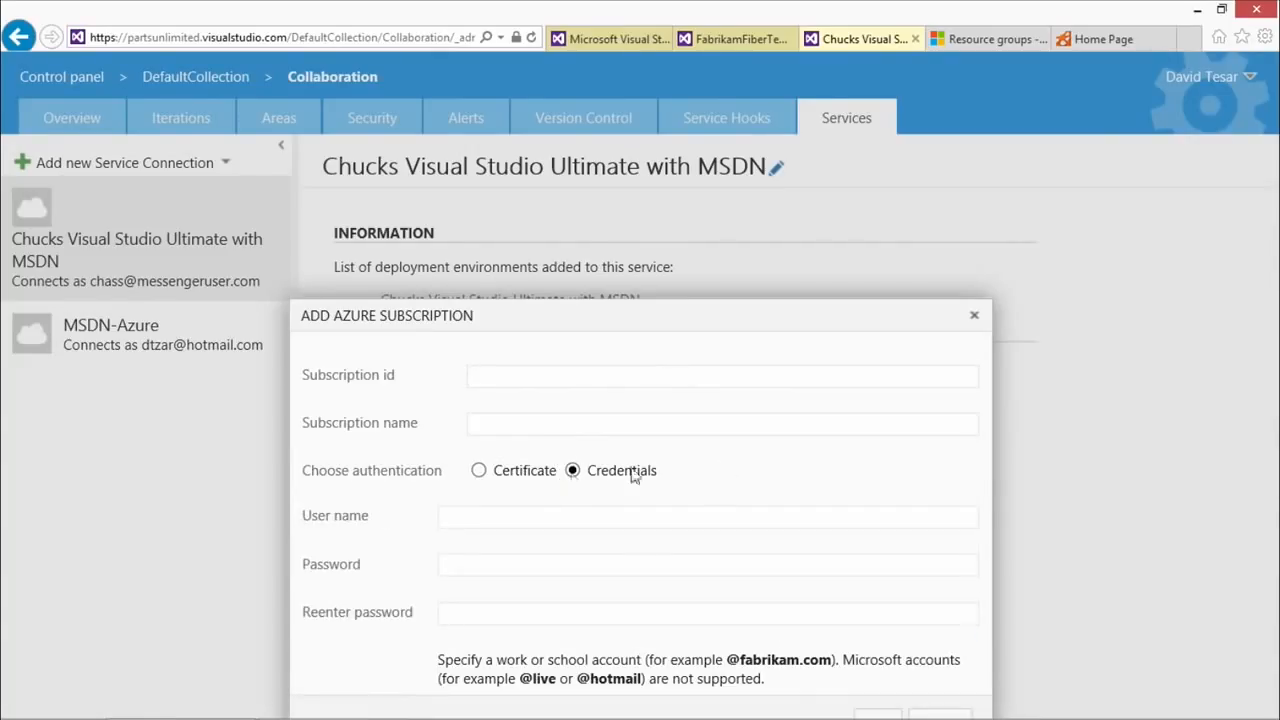
{"action": "left_click_drag", "start_coordinate": [594, 320], "coordinate": [584, 184]}
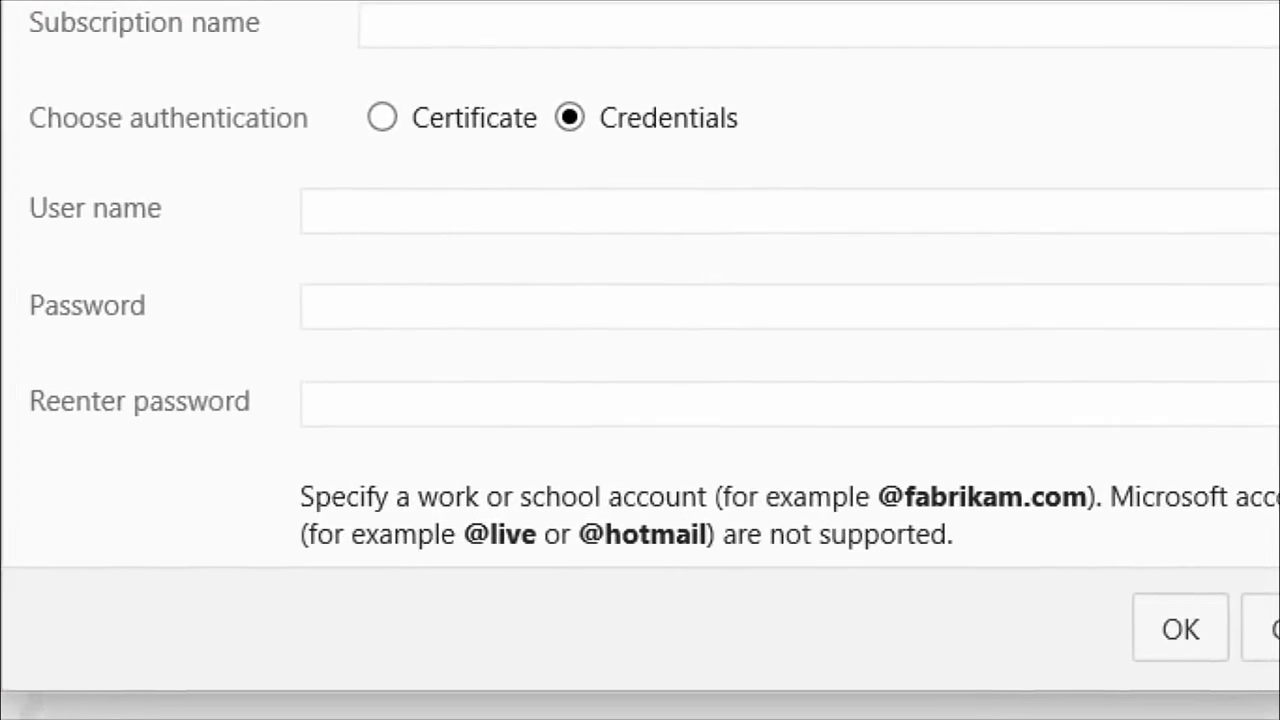
Read the account requirement for Credentials authentication, close the Azure subscription dialog without adding one, and return to the build definition.
{"action": "mouse_move", "coordinate": [158, 449]}
{"action": "left_mouse_down"}
{"action": "mouse_move", "coordinate": [742, 605]}
{"action": "mouse_move", "coordinate": [1267, 581]}
{"action": "mouse_move", "coordinate": [1256, 572]}
{"action": "left_mouse_up"}
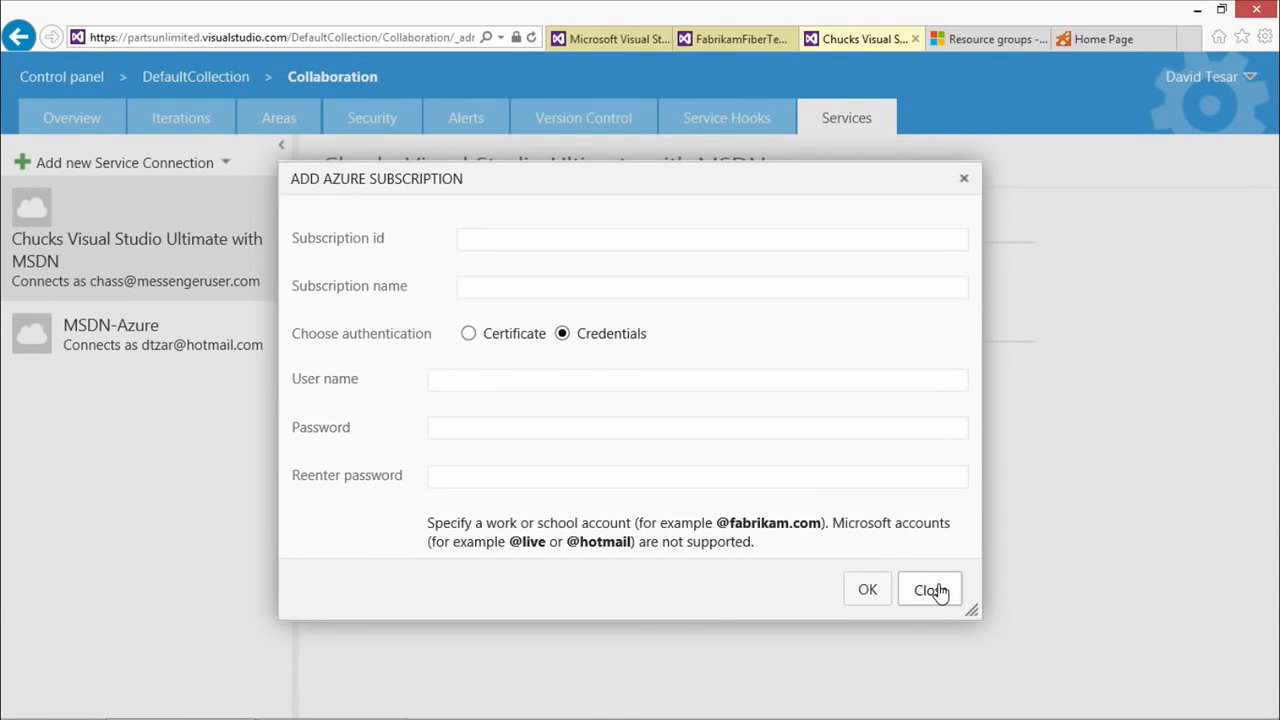
{"action": "left_click", "coordinate": [929, 590]}
{"action": "left_click", "coordinate": [609, 40]}
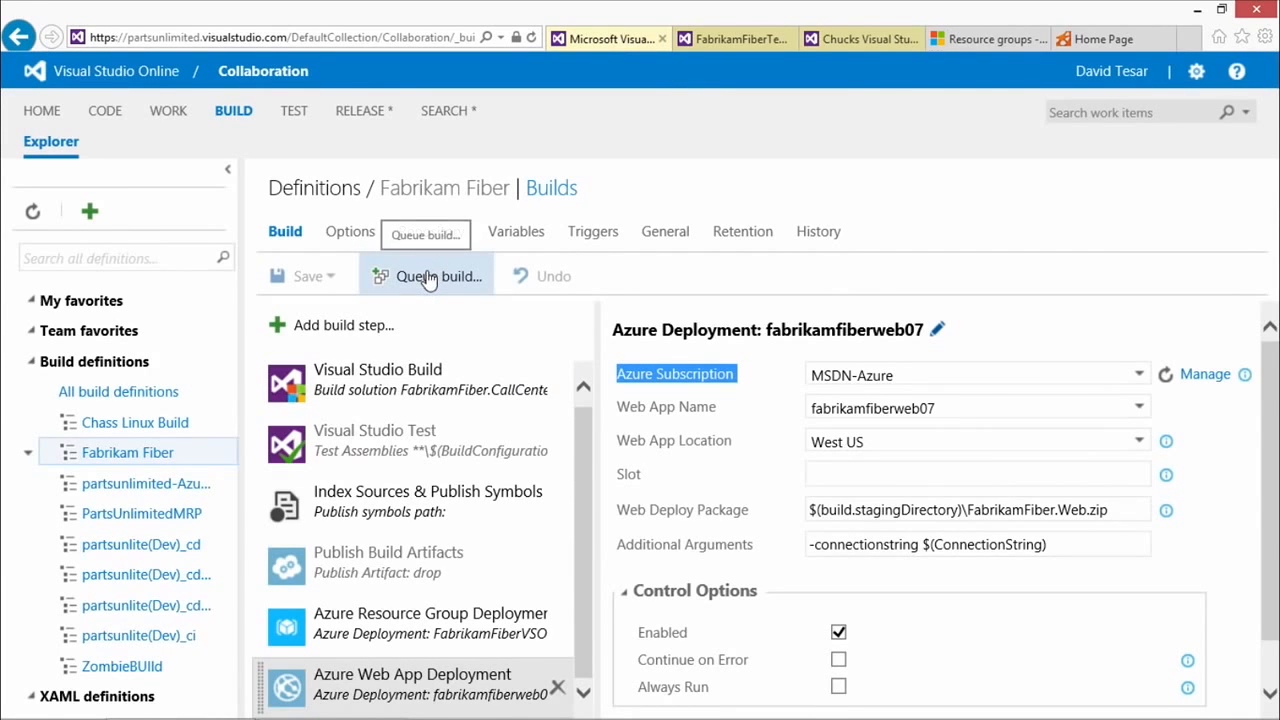
Glance at the Azure portal's resource groups, then check the Resource Group name in the build definition's Azure Resource Group Deployment step.
{"action": "left_click", "coordinate": [985, 39]}
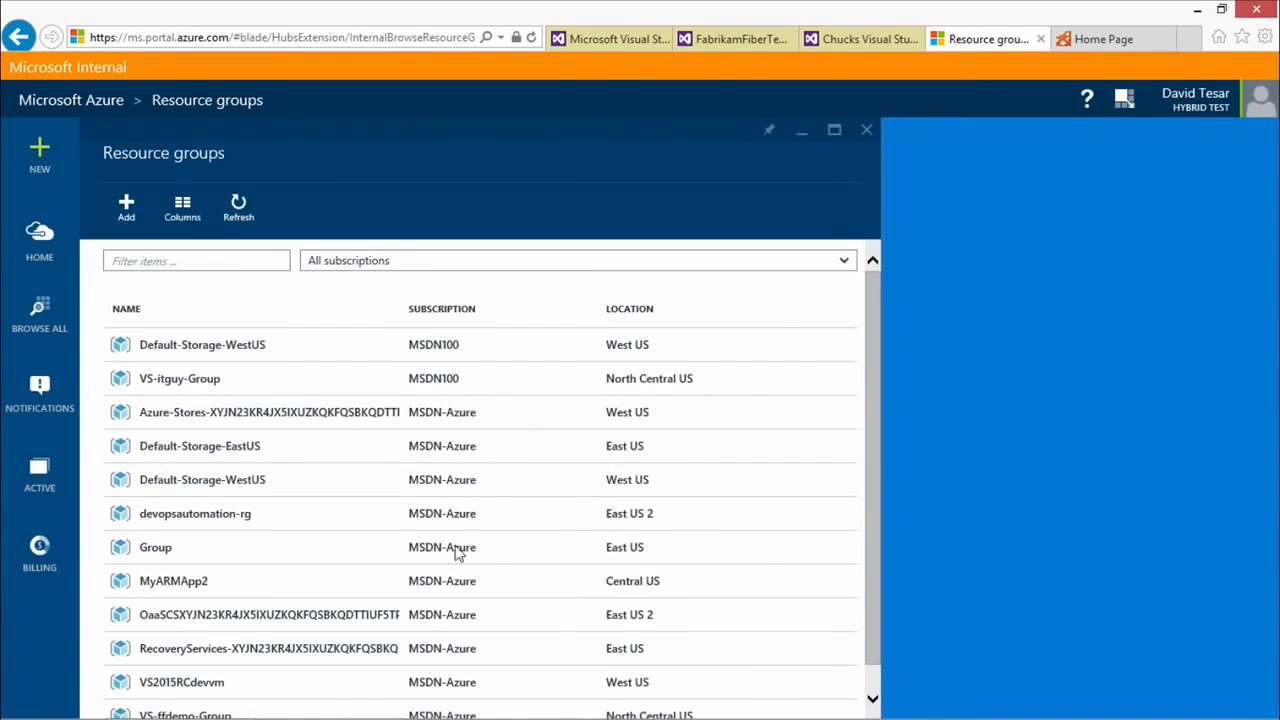
{"action": "left_click", "coordinate": [625, 36]}
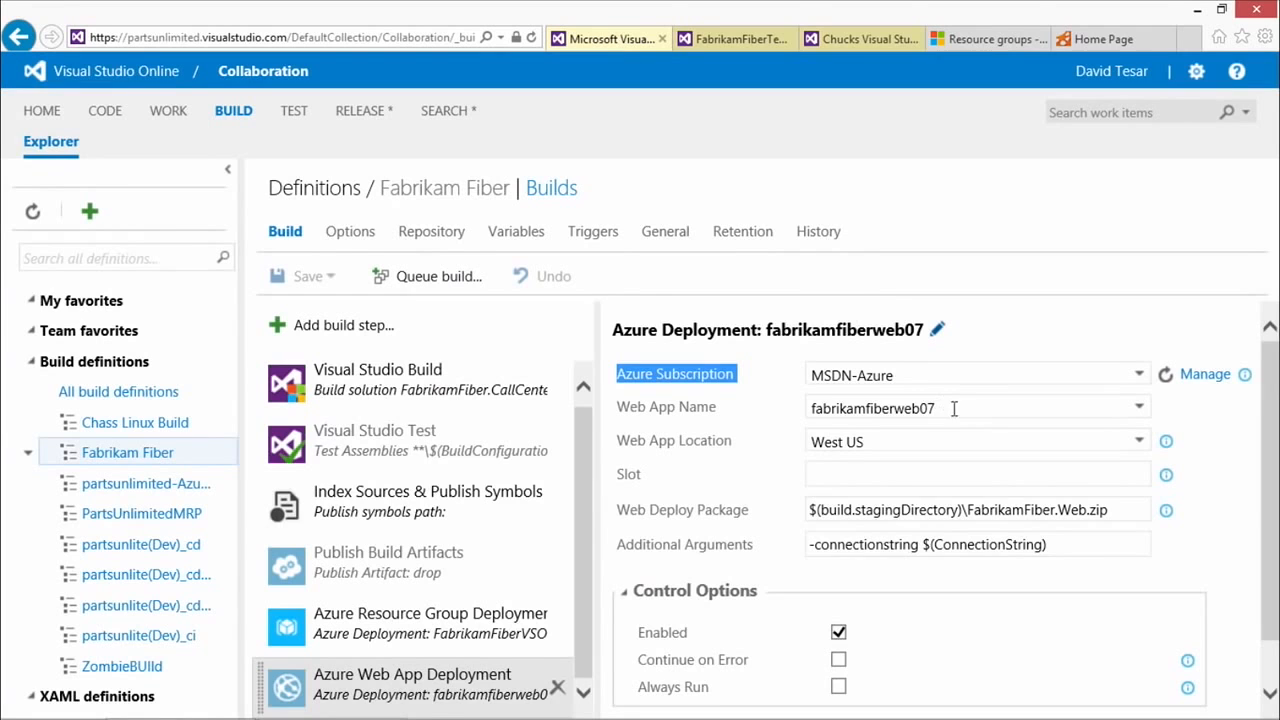
{"action": "left_click", "coordinate": [430, 622]}
{"action": "left_click", "coordinate": [984, 412]}
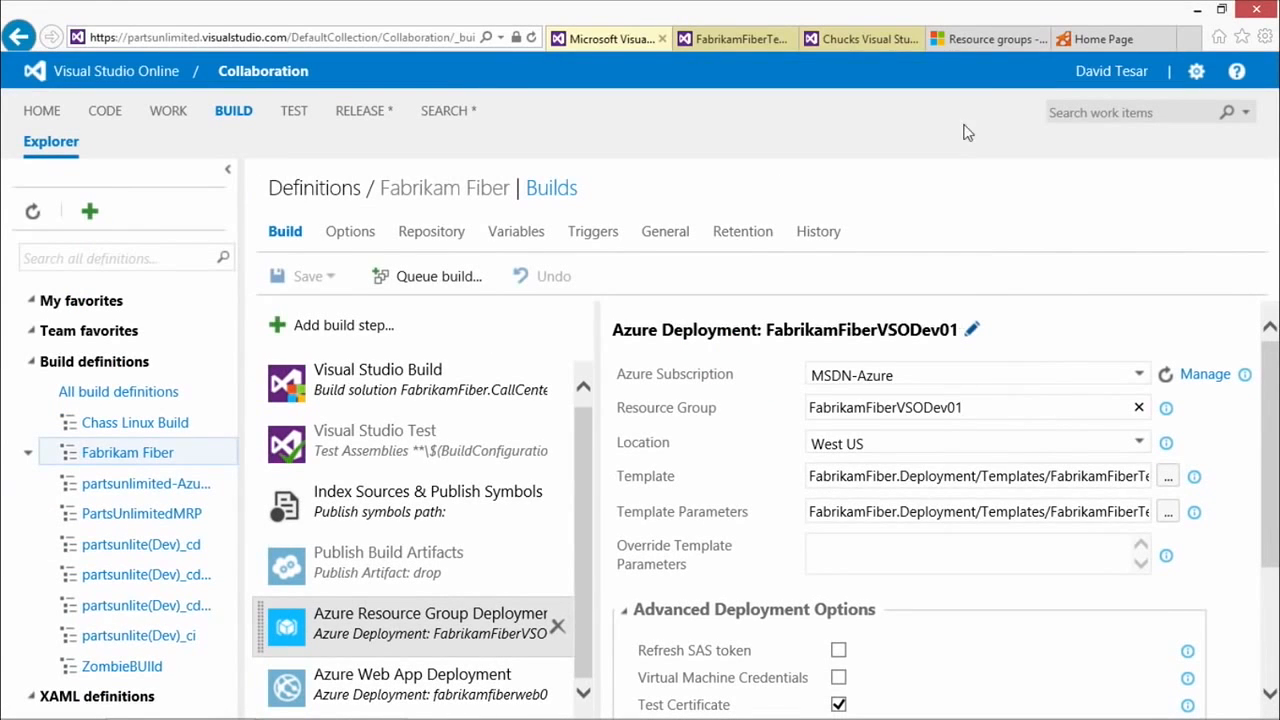
Switch to the Azure portal and look through the resource groups of all subscriptions for FabrikamFiberVSODev01.
{"action": "left_click", "coordinate": [986, 40]}
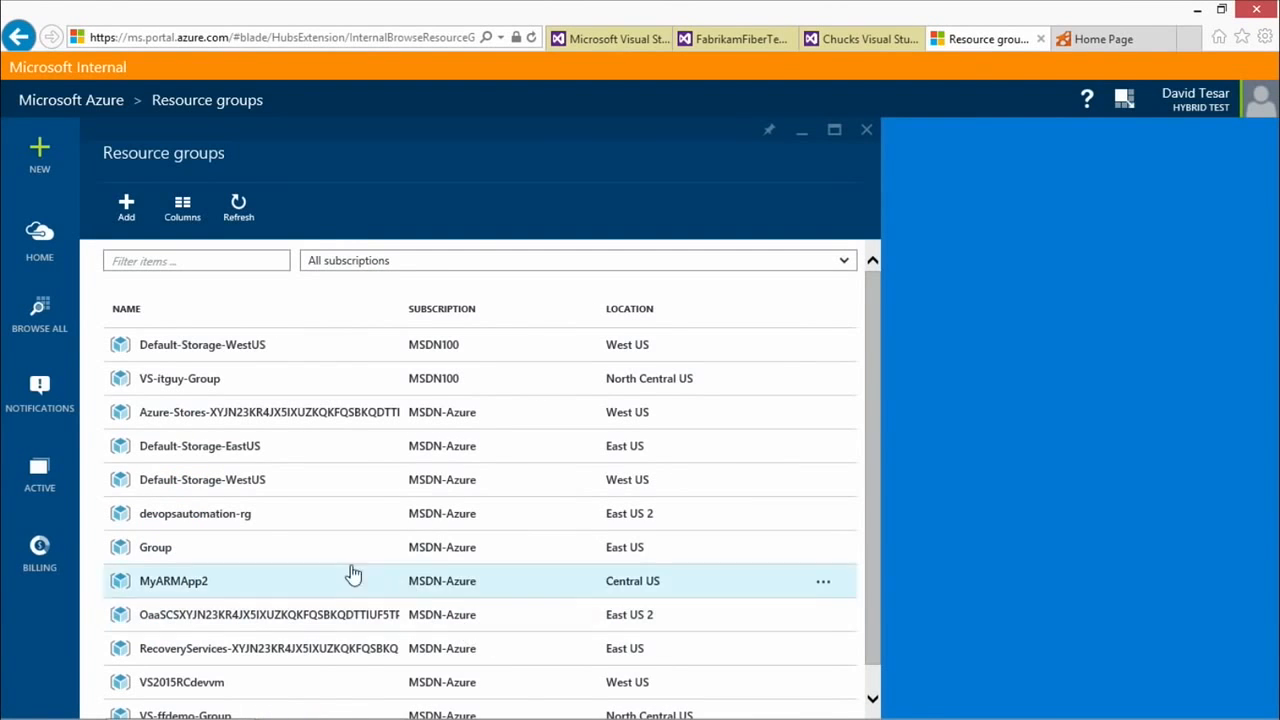
{"action": "scroll", "coordinate": [350, 555], "scroll_direction": "down", "scroll_amount": 1}
{"action": "scroll", "coordinate": [345, 560], "scroll_direction": "up", "scroll_amount": 1}
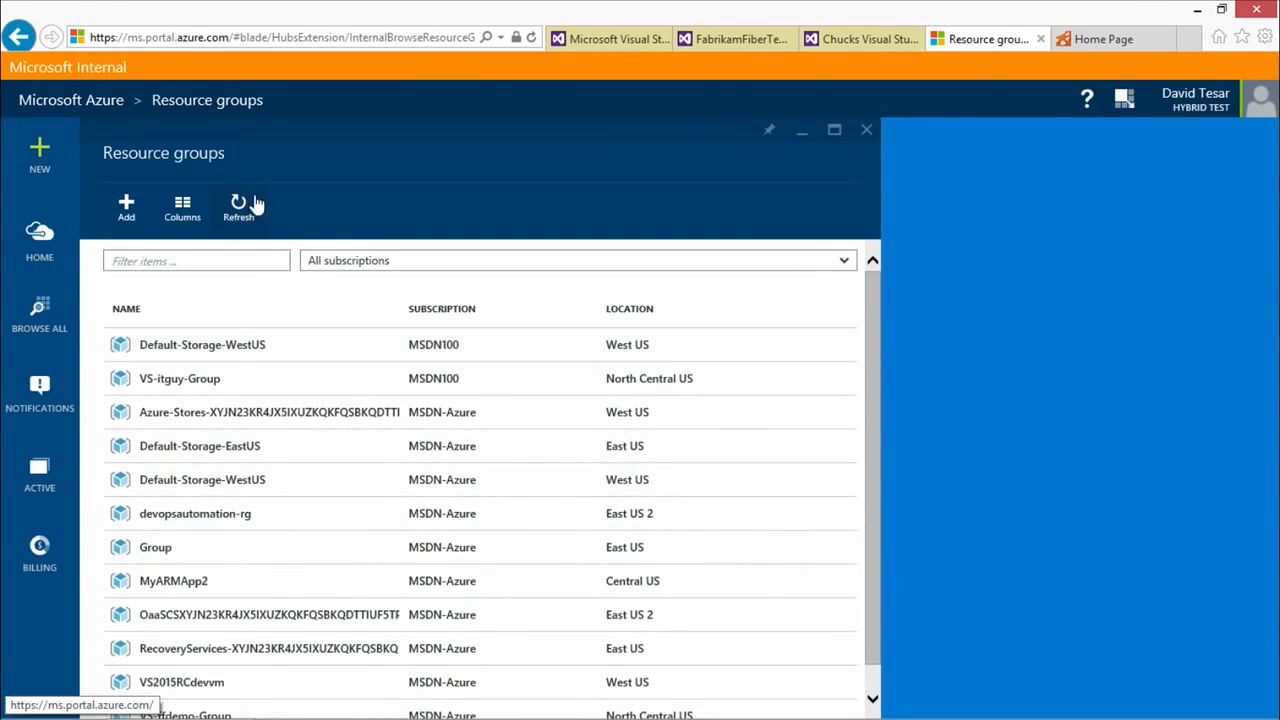
{"action": "left_click", "coordinate": [352, 262]}
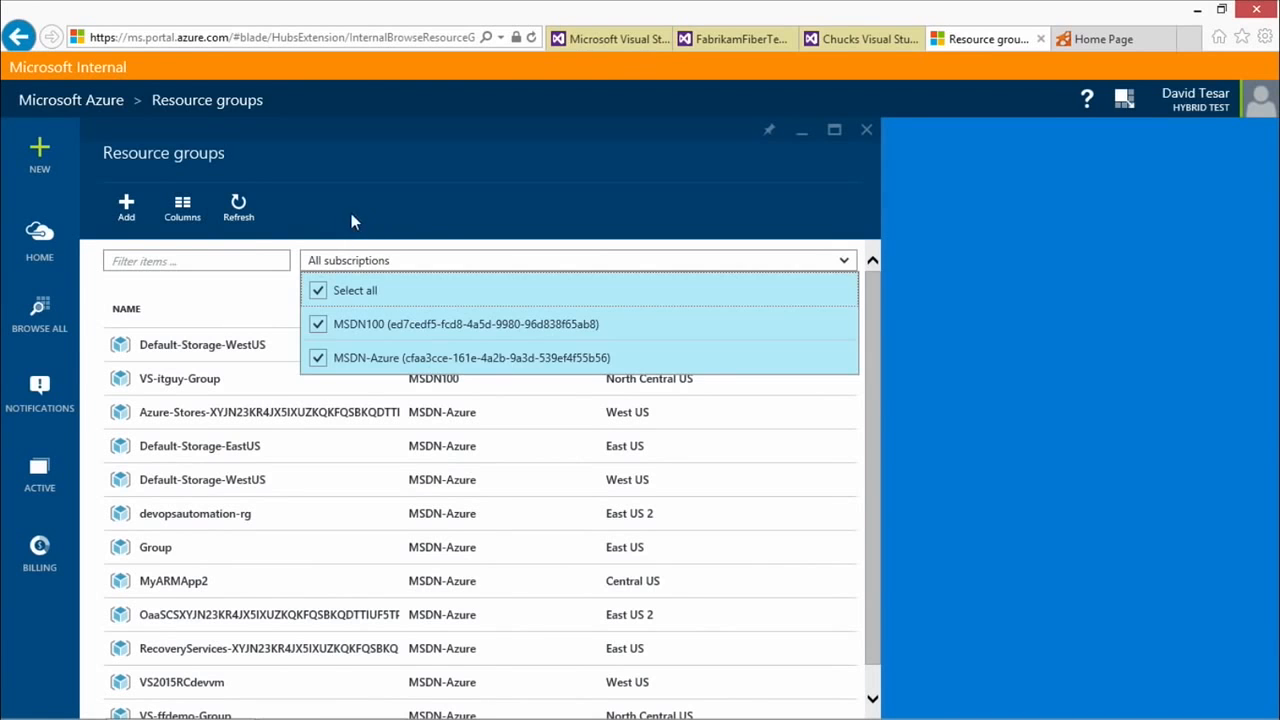
{"action": "left_click", "coordinate": [358, 234]}
{"action": "scroll", "coordinate": [218, 503], "scroll_direction": "down", "scroll_amount": 1}
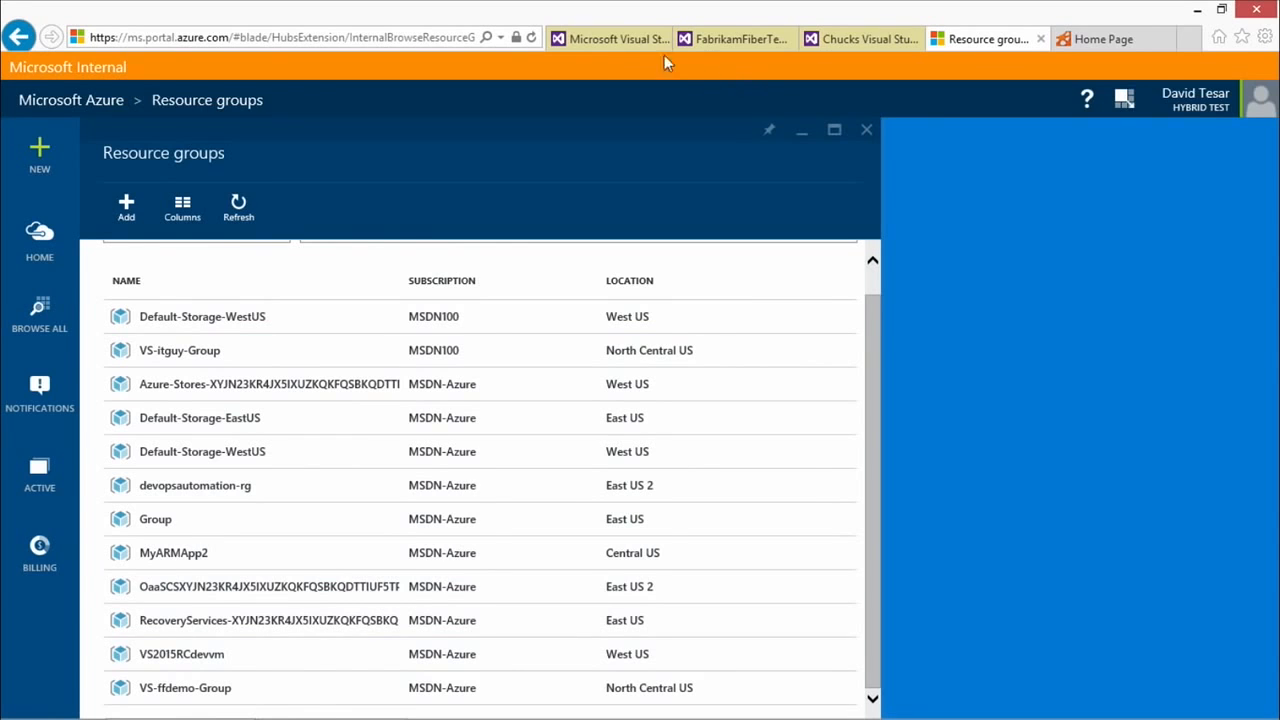
Return to the build definition and queue a Fabrikam Fiber build on the Hosted queue from the master branch.
{"action": "left_click", "coordinate": [601, 44]}
{"action": "left_click", "coordinate": [452, 276]}
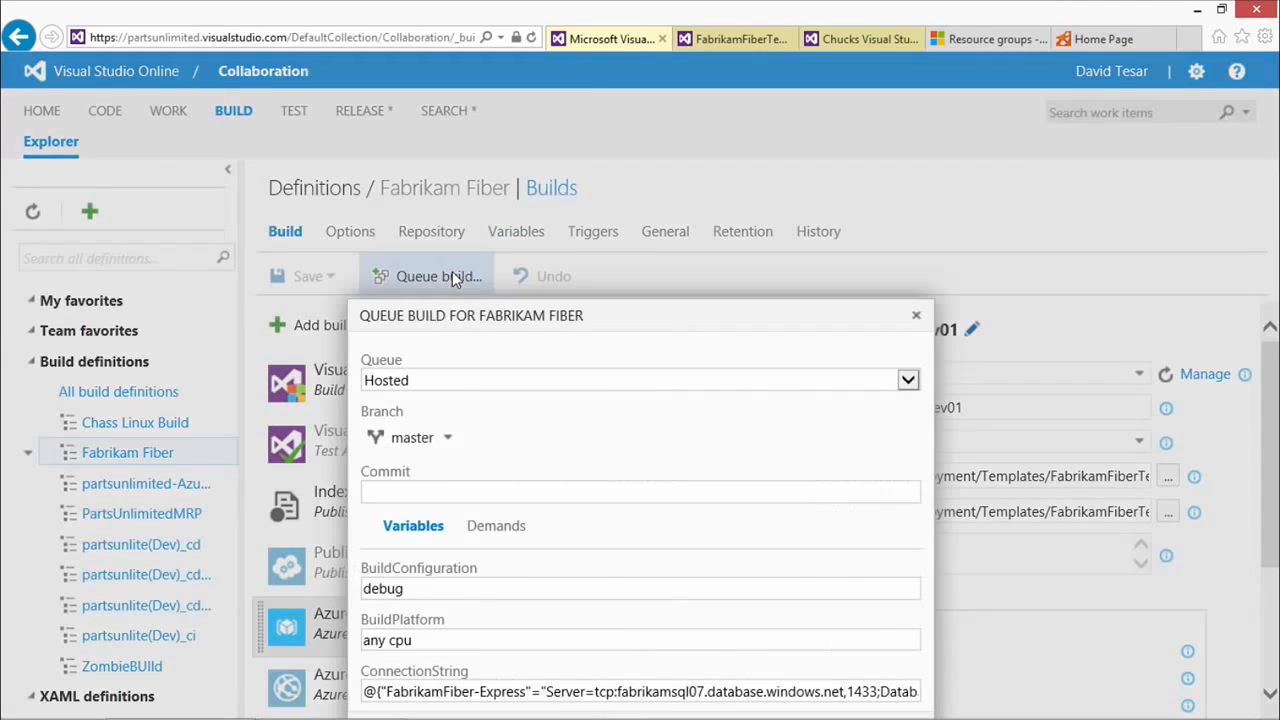
{"action": "left_click_drag", "start_coordinate": [694, 326], "coordinate": [686, 226]}
{"action": "left_click", "coordinate": [806, 646]}
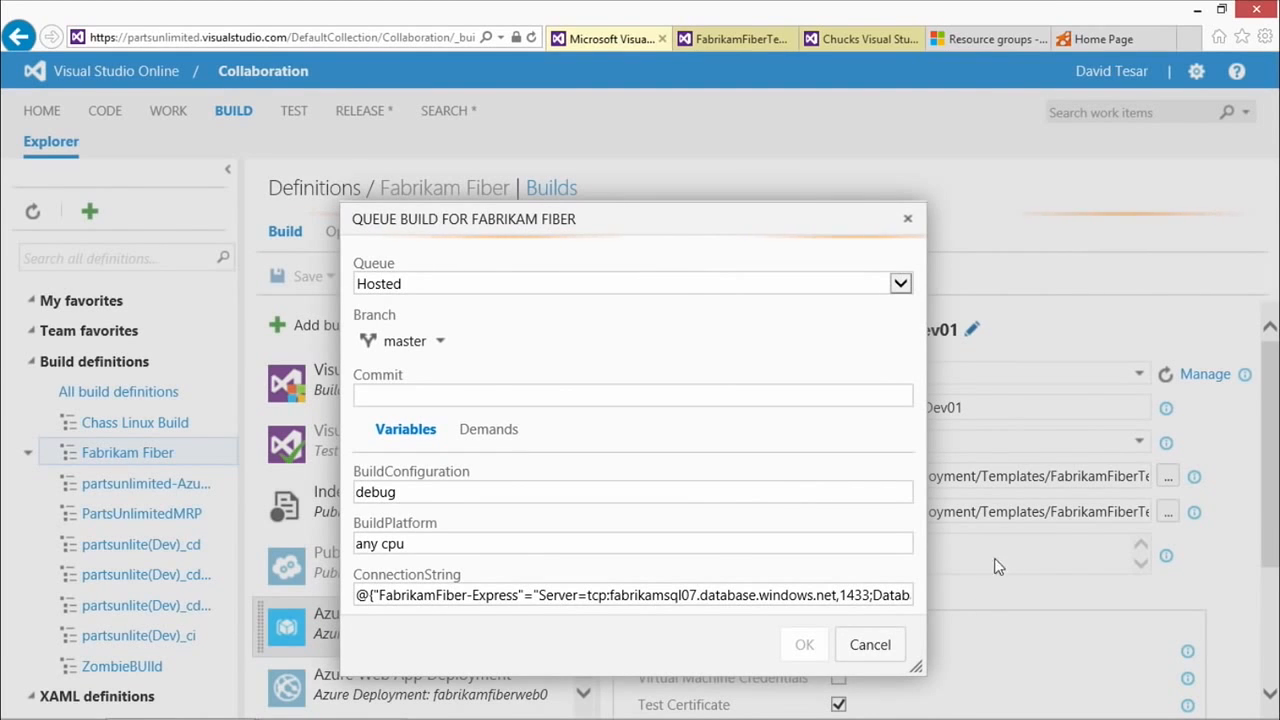